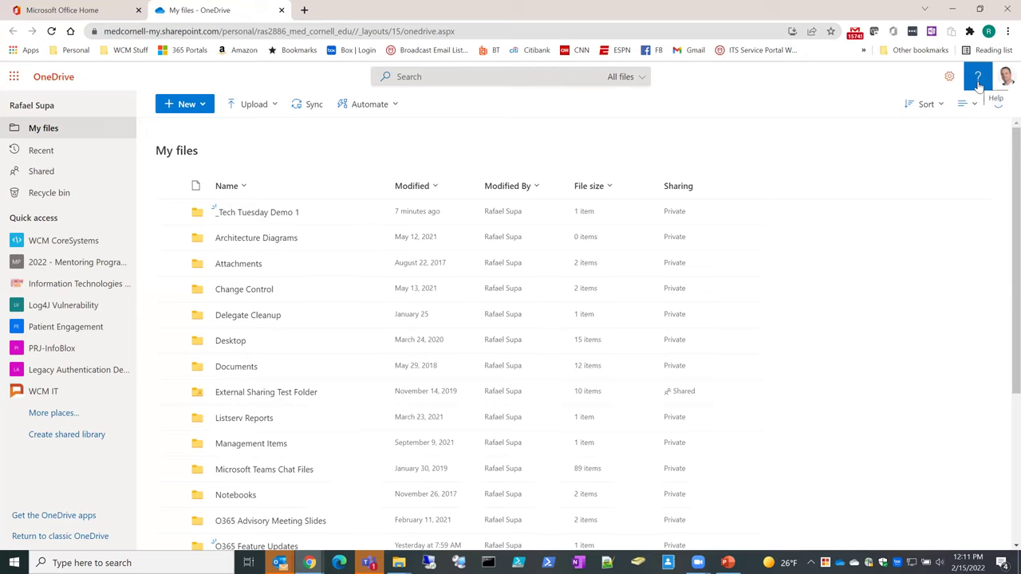
{"action": "left_click", "coordinate": [1004, 84]}
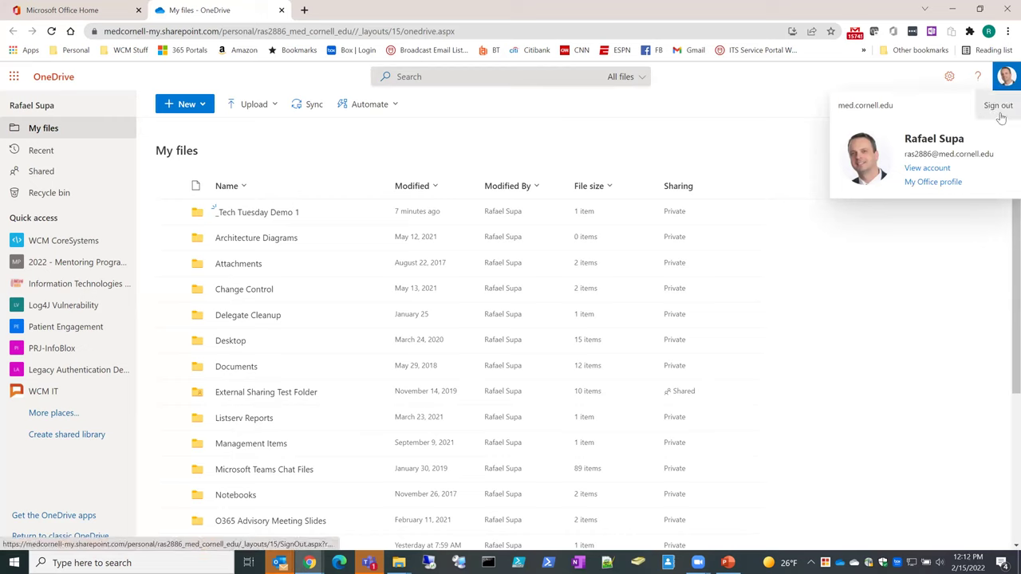
{"action": "left_click", "coordinate": [778, 95]}
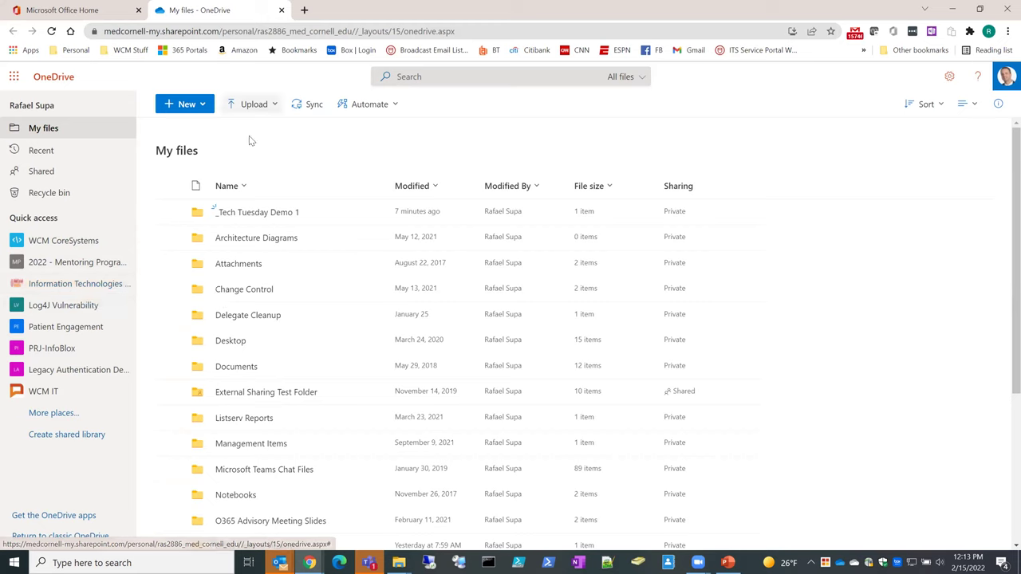
- Glance at the New menu, then show the Upload menu with its Files and Folder choices
{"action": "left_click", "coordinate": [206, 111]}
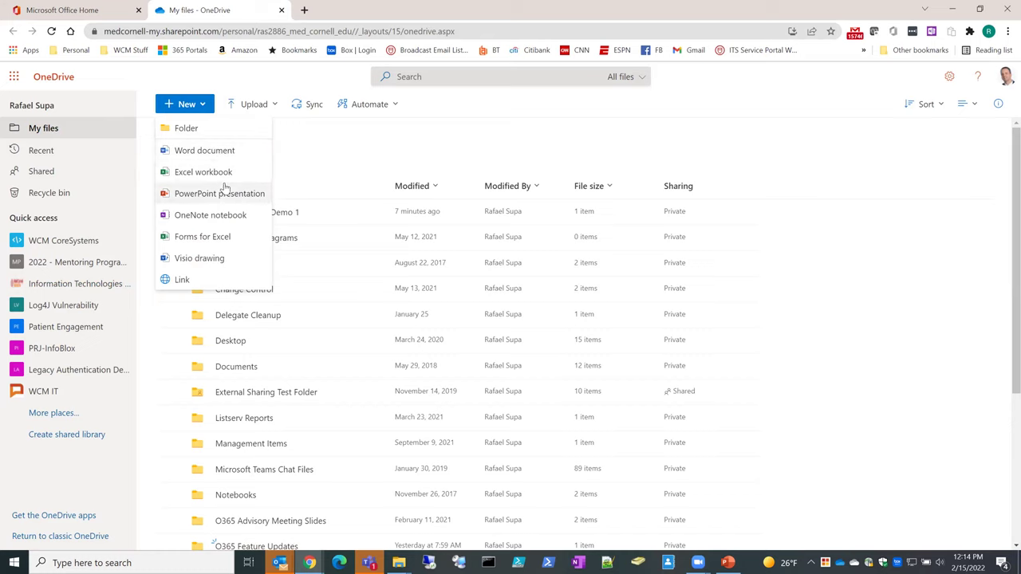
{"action": "left_click", "coordinate": [269, 106]}
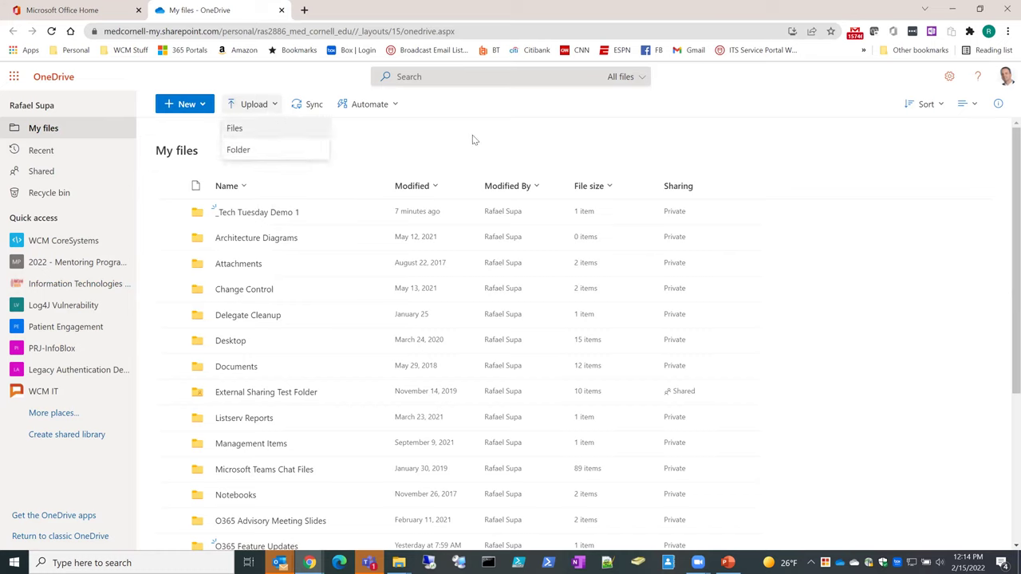
{"action": "left_click", "coordinate": [632, 133]}
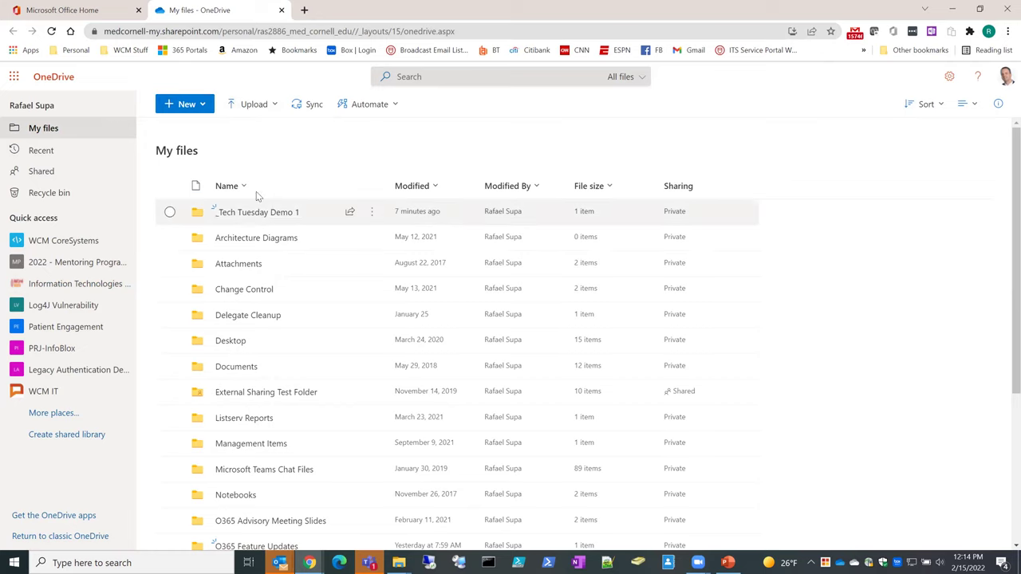
{"action": "left_click", "coordinate": [268, 111]}
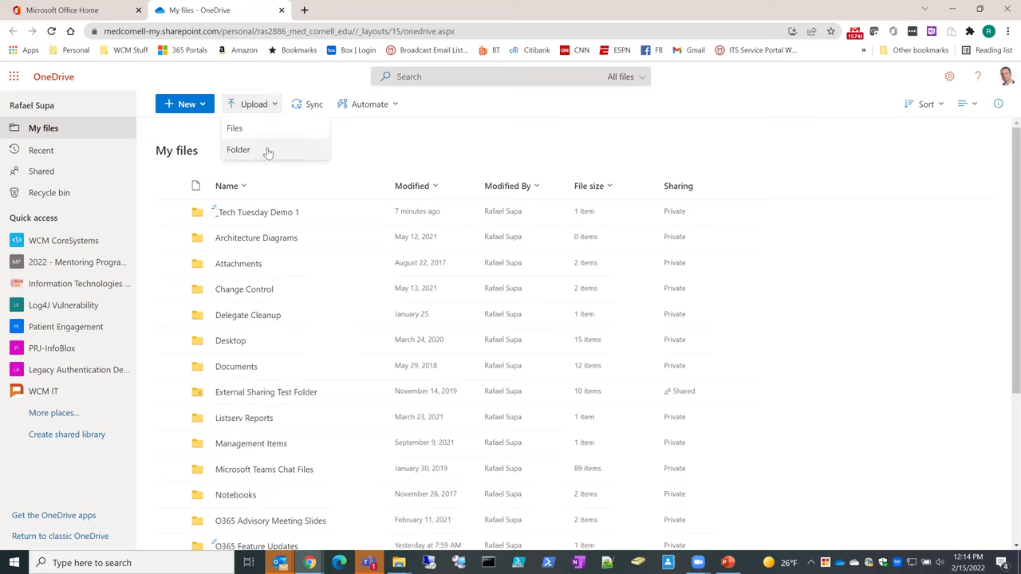
{"action": "left_click", "coordinate": [268, 153]}
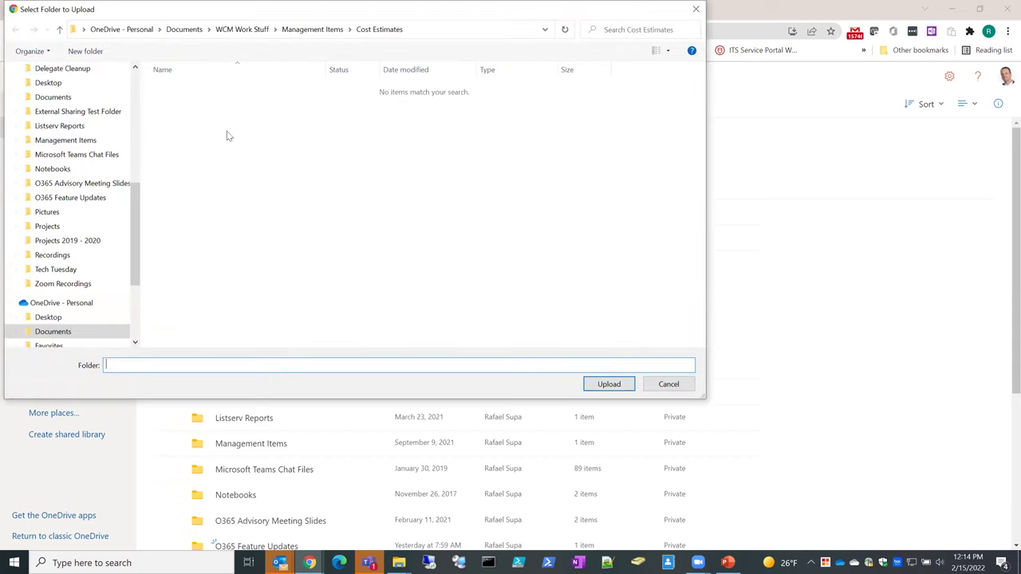
{"action": "left_click_drag", "start_coordinate": [120, 10], "coordinate": [222, 85]}
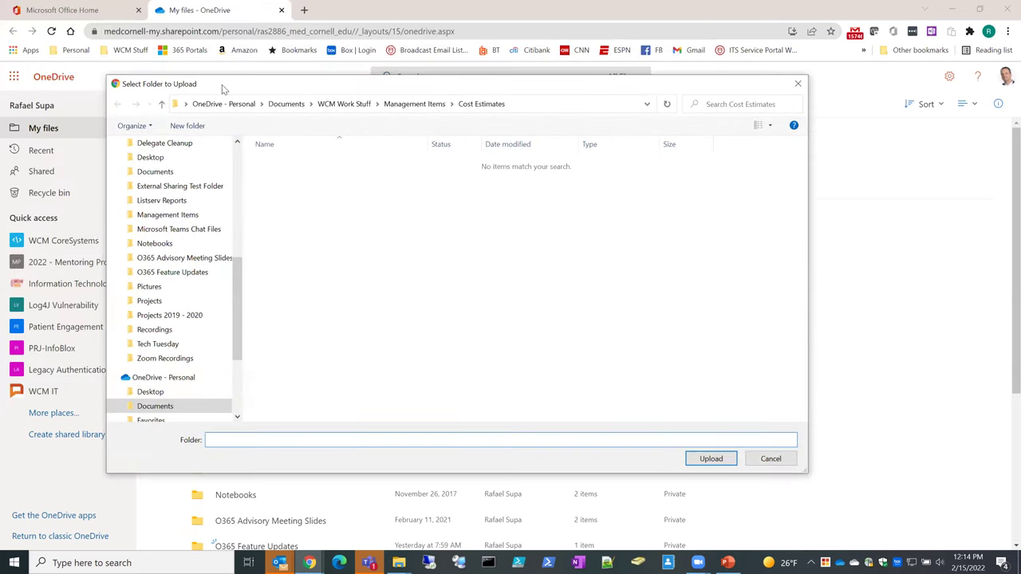
{"action": "left_click_drag", "start_coordinate": [222, 84], "coordinate": [208, 71]}
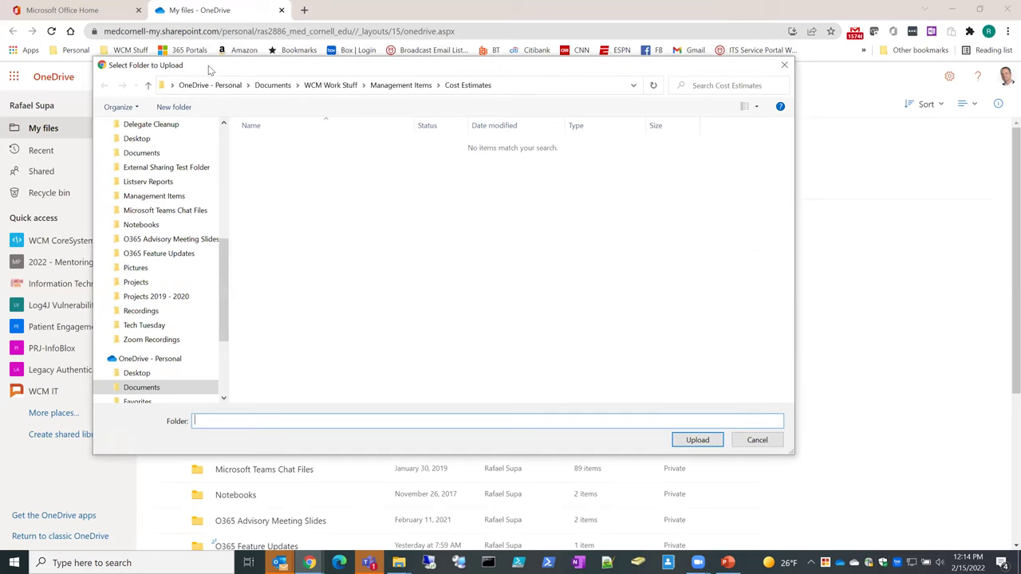
{"action": "scroll", "coordinate": [197, 181], "scroll_direction": "up", "scroll_amount": 2}
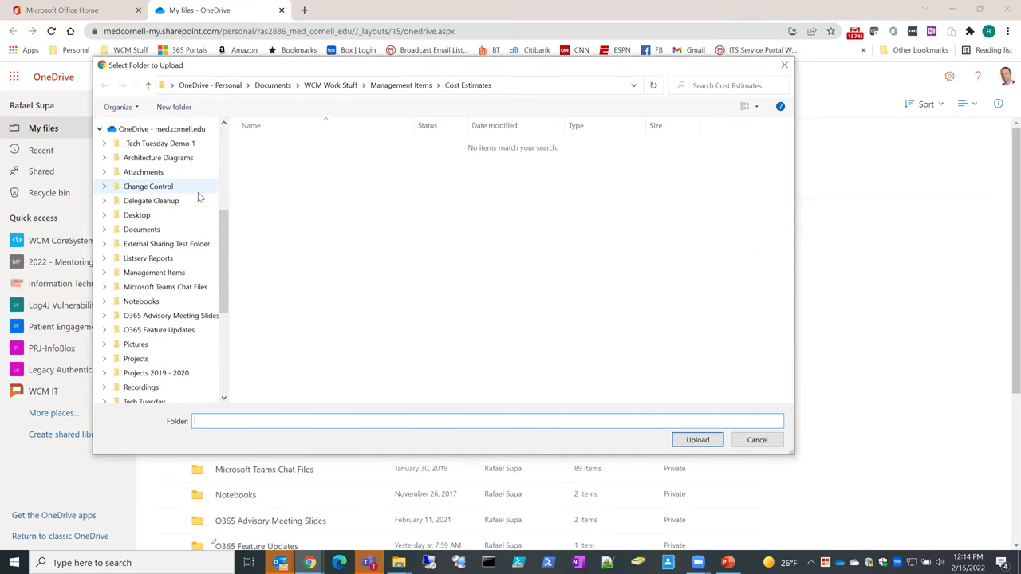
{"action": "scroll", "coordinate": [198, 200], "scroll_direction": "up", "scroll_amount": 5}
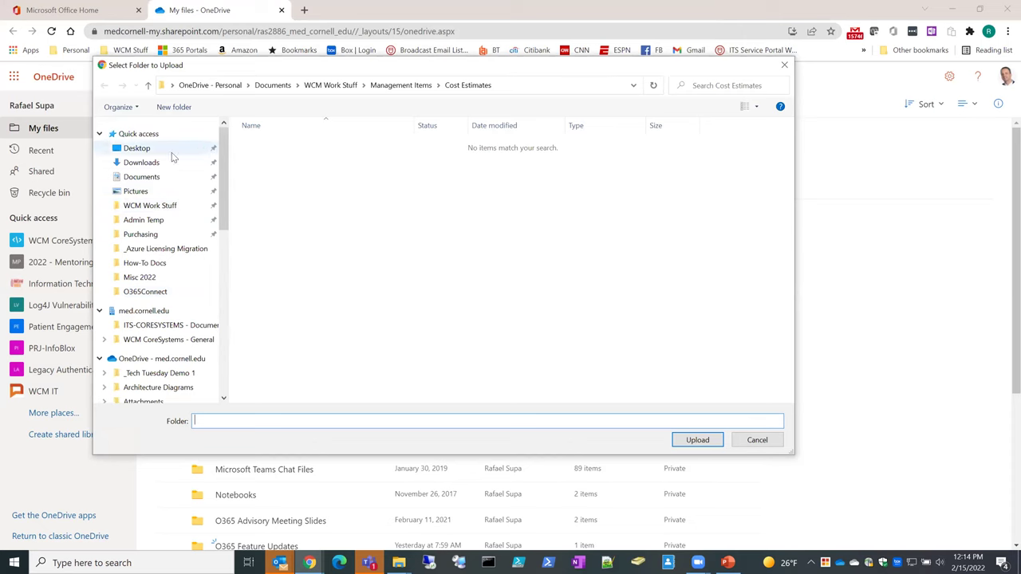
{"action": "left_click_drag", "start_coordinate": [205, 67], "coordinate": [219, 84]}
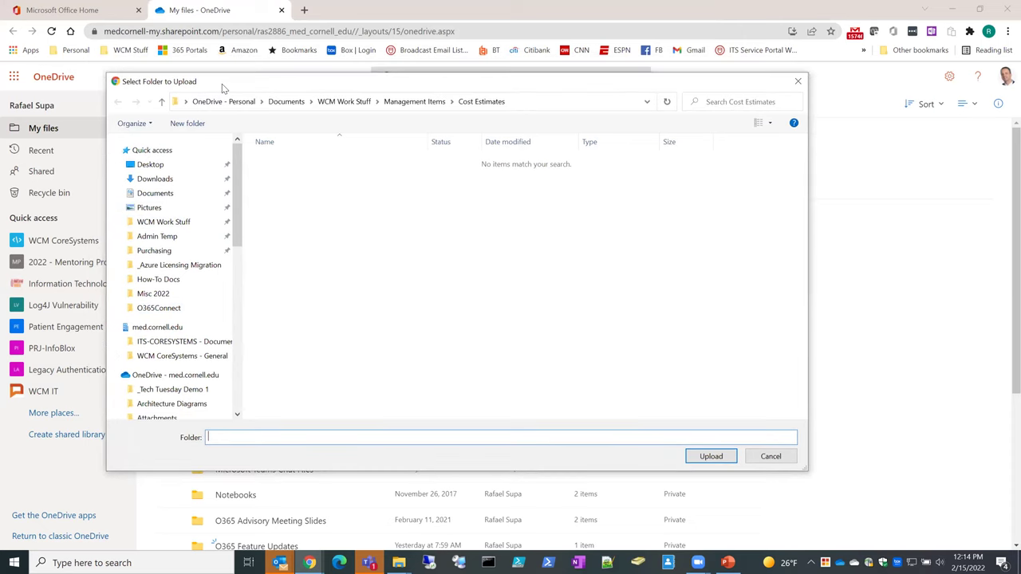
{"action": "left_click", "coordinate": [800, 83]}
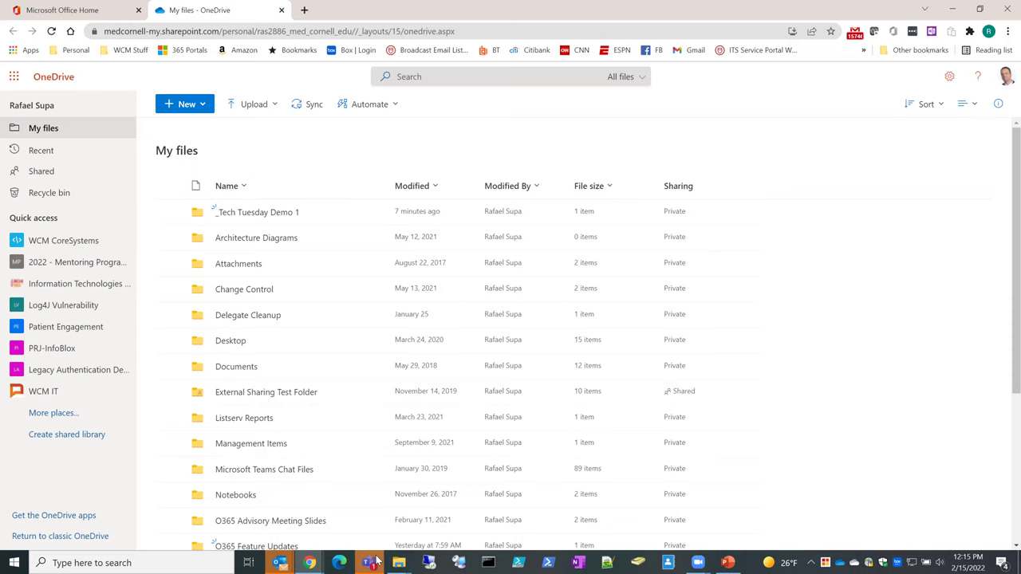
- Drag How to Remove a Server from a Netscaler VIP.docx from the How-To Docs window onto Change Control
{"action": "mouse_move", "coordinate": [378, 563]}
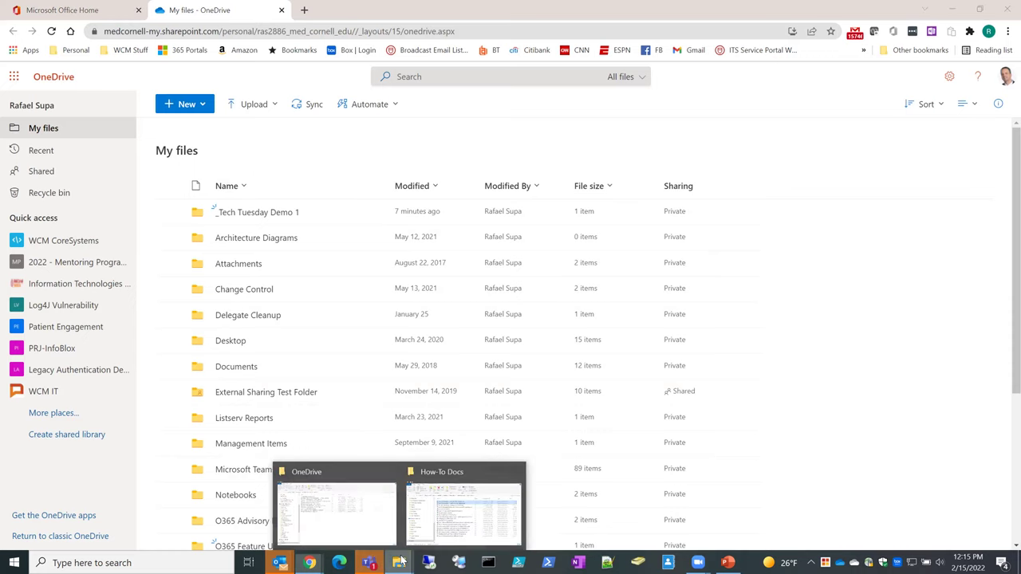
{"action": "left_click", "coordinate": [452, 488]}
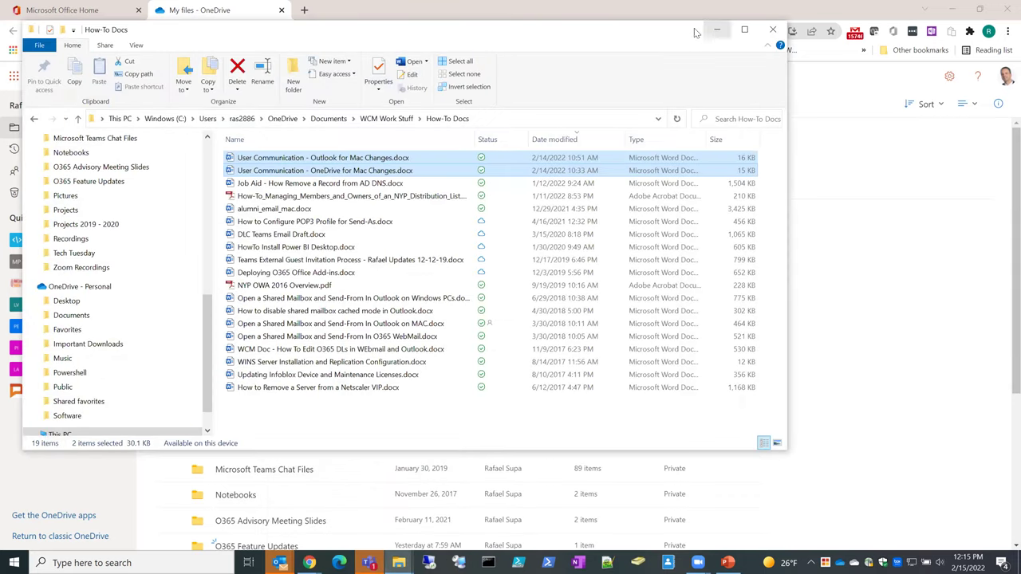
{"action": "left_click_drag", "start_coordinate": [561, 24], "coordinate": [902, 37]}
{"action": "left_click_drag", "start_coordinate": [635, 397], "coordinate": [325, 278]}
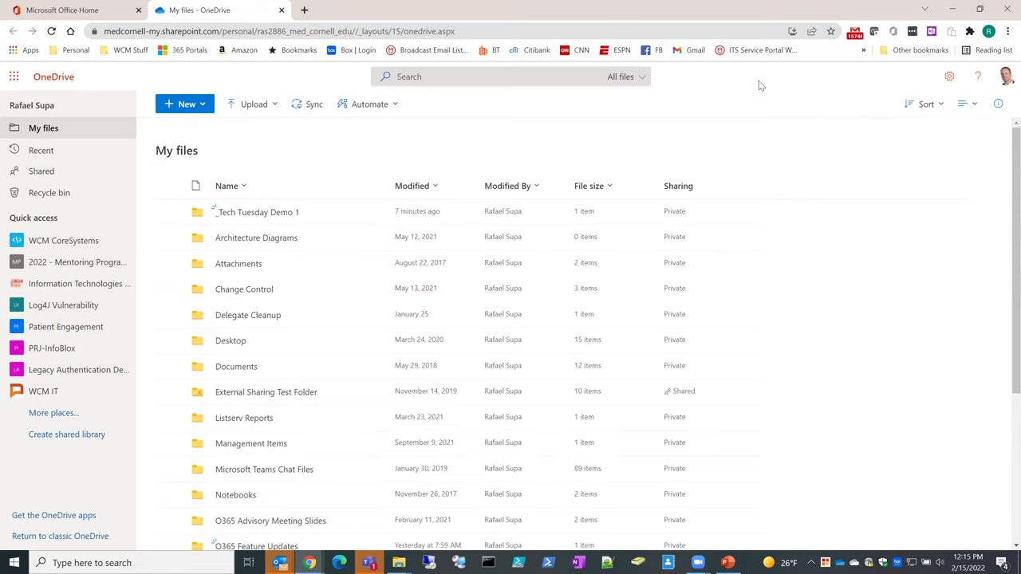
{"action": "left_click", "coordinate": [310, 107]}
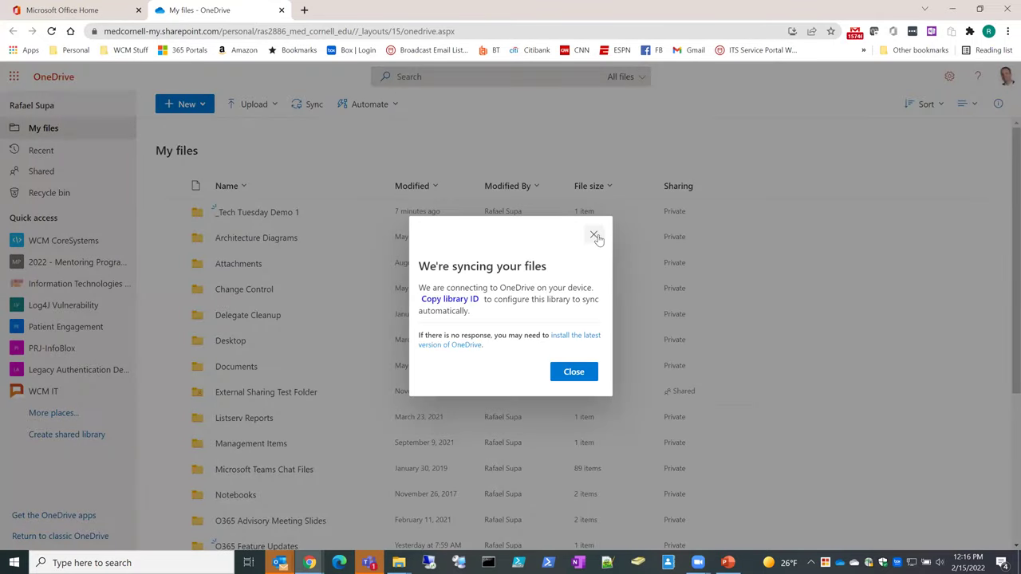
{"action": "left_click", "coordinate": [594, 236]}
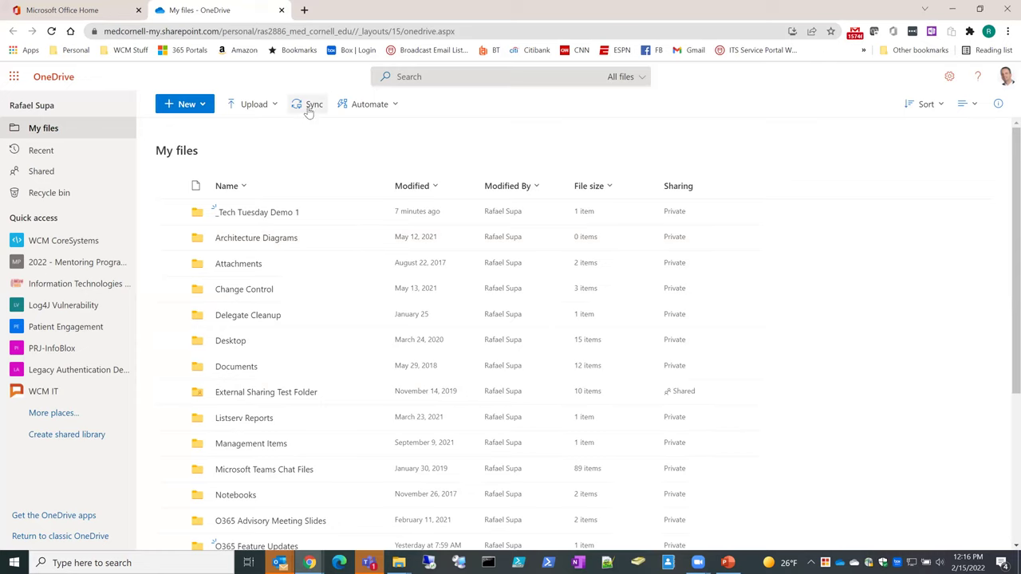
{"action": "left_click", "coordinate": [393, 108]}
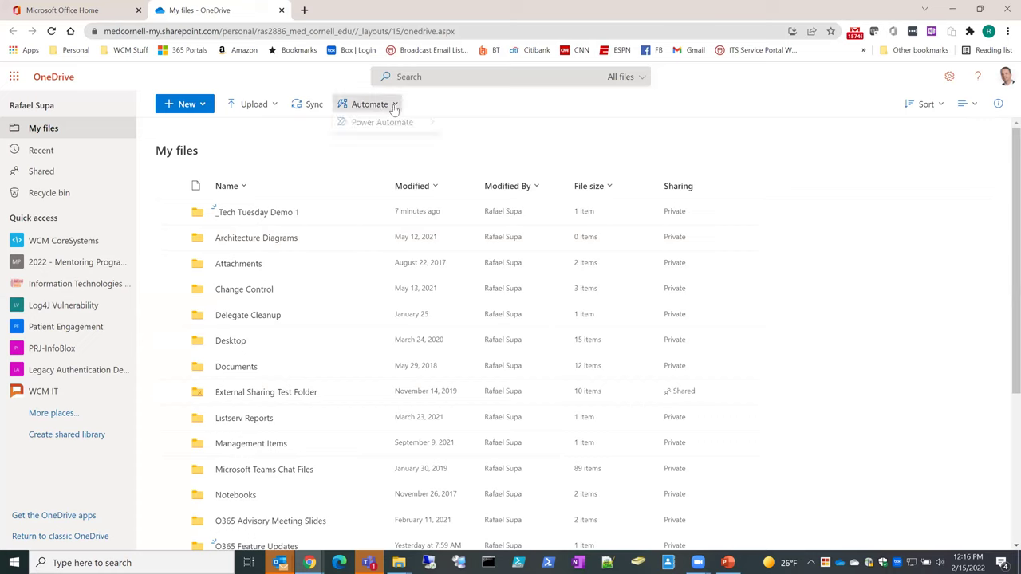
{"action": "left_click", "coordinate": [519, 109]}
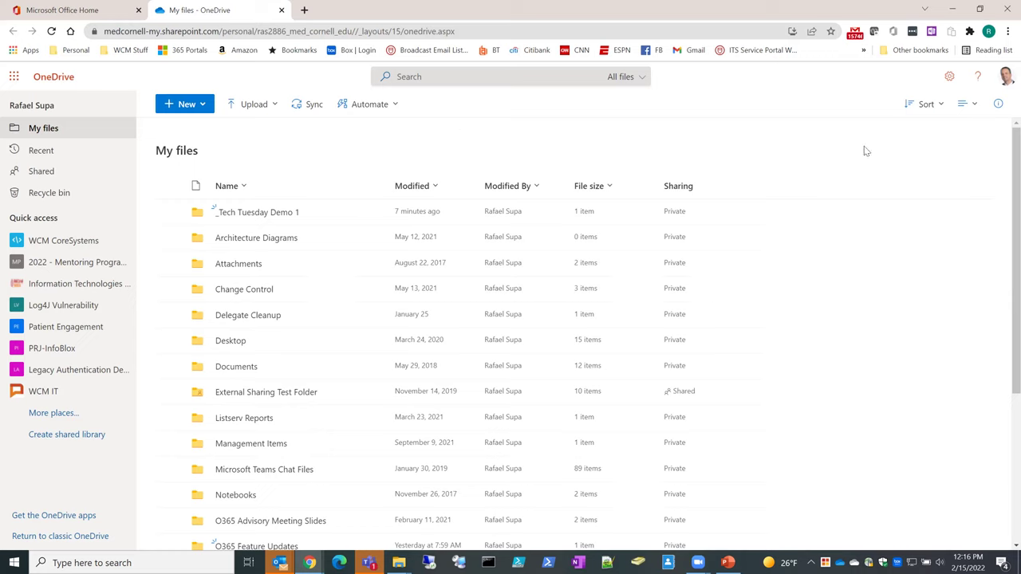
- Review the Sort and View options without changes, then open the _Tech Tuesday Demo 1 folder
{"action": "left_click", "coordinate": [934, 108]}
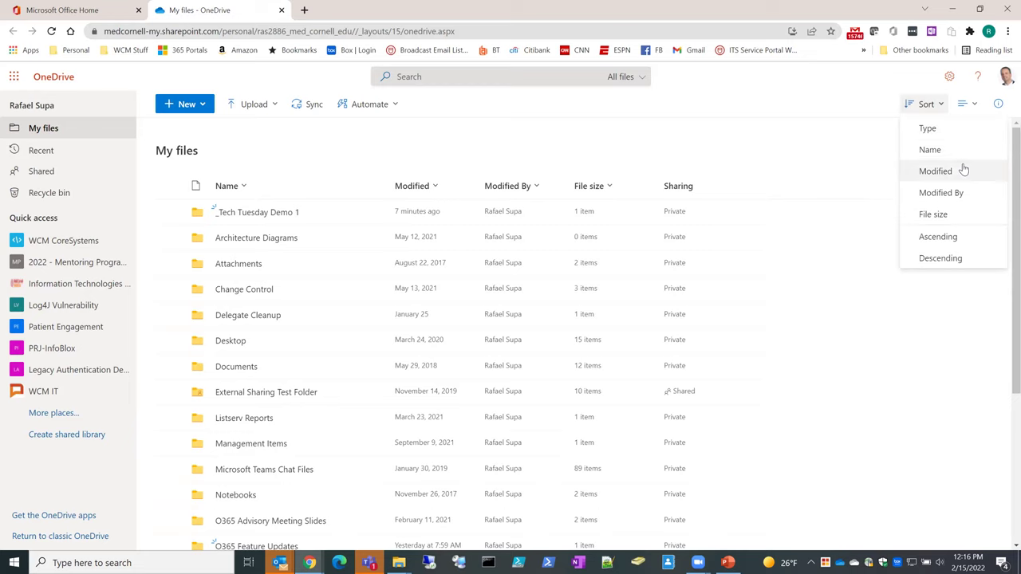
{"action": "left_click", "coordinate": [830, 98]}
{"action": "left_click", "coordinate": [972, 110]}
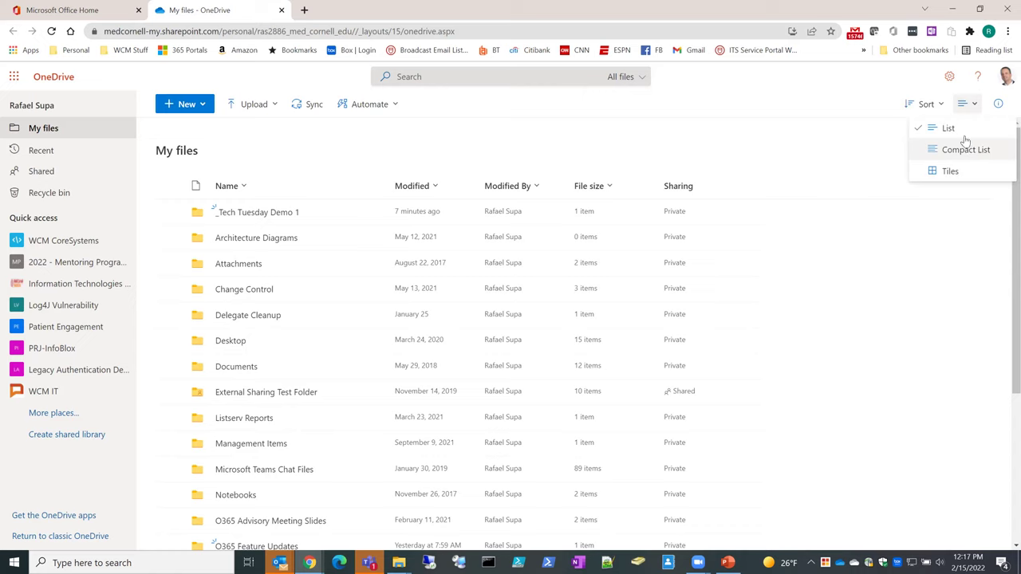
{"action": "left_click", "coordinate": [858, 99]}
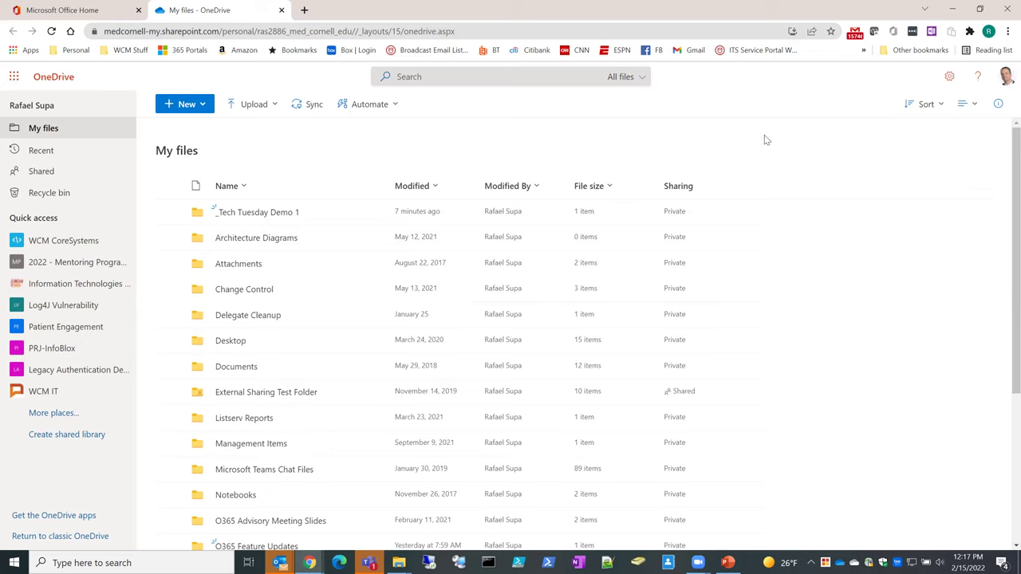
{"action": "left_click", "coordinate": [261, 214]}
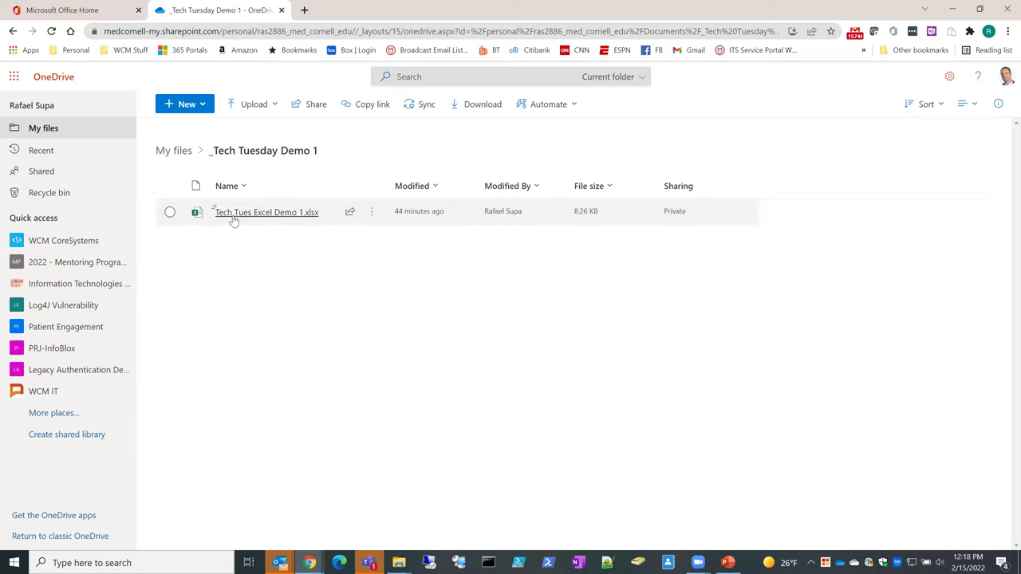
- Open the Send link dialog for Tech Tues Excel Demo 1.xlsx from its row
{"action": "mouse_move", "coordinate": [245, 216]}
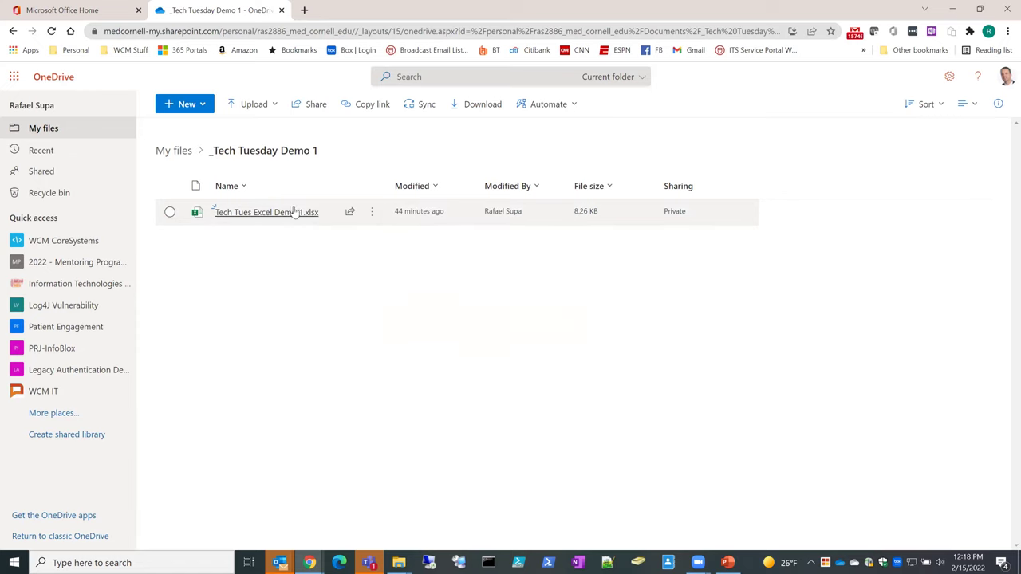
{"action": "left_click", "coordinate": [349, 213]}
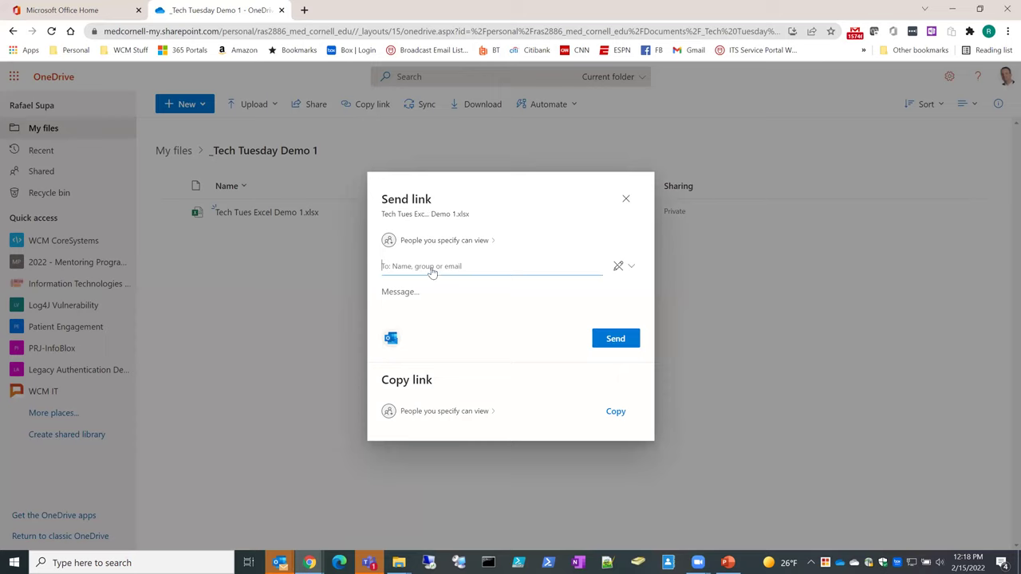
- Send the view link to the colleague with the message 'testing it out'
{"action": "type", "text": "vane"}
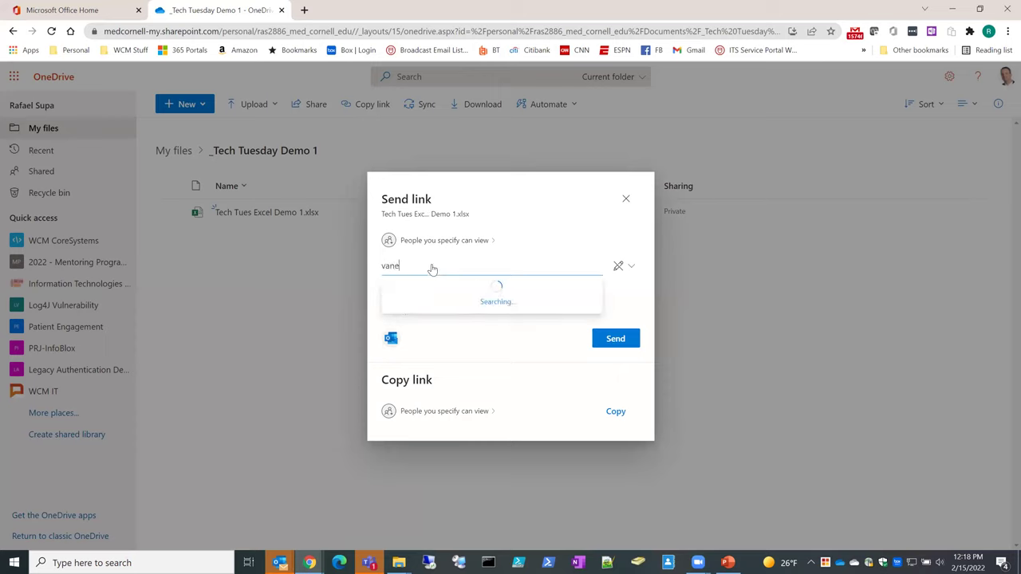
{"action": "type", "text": "sa puig"}
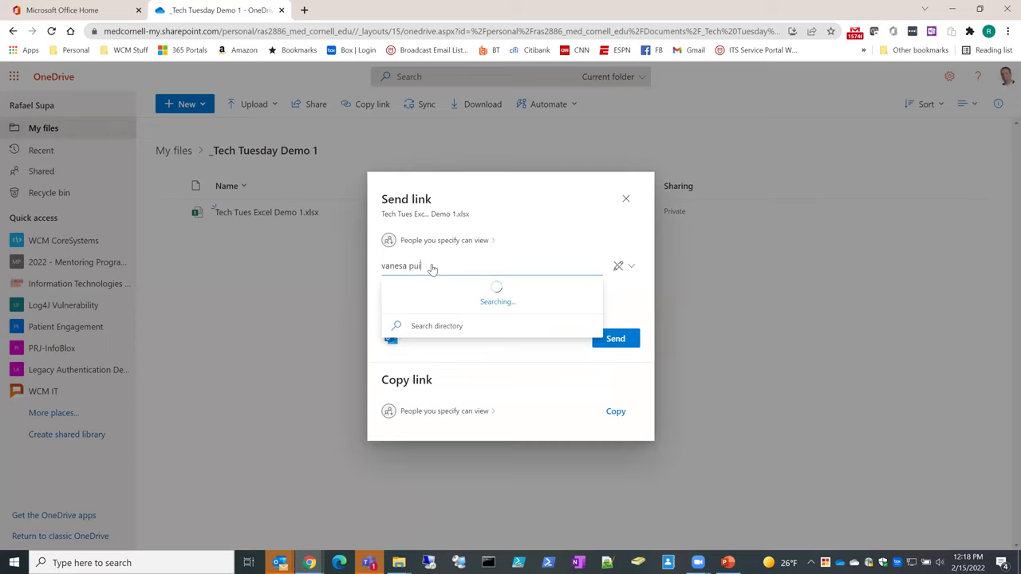
{"action": "left_click", "coordinate": [442, 296]}
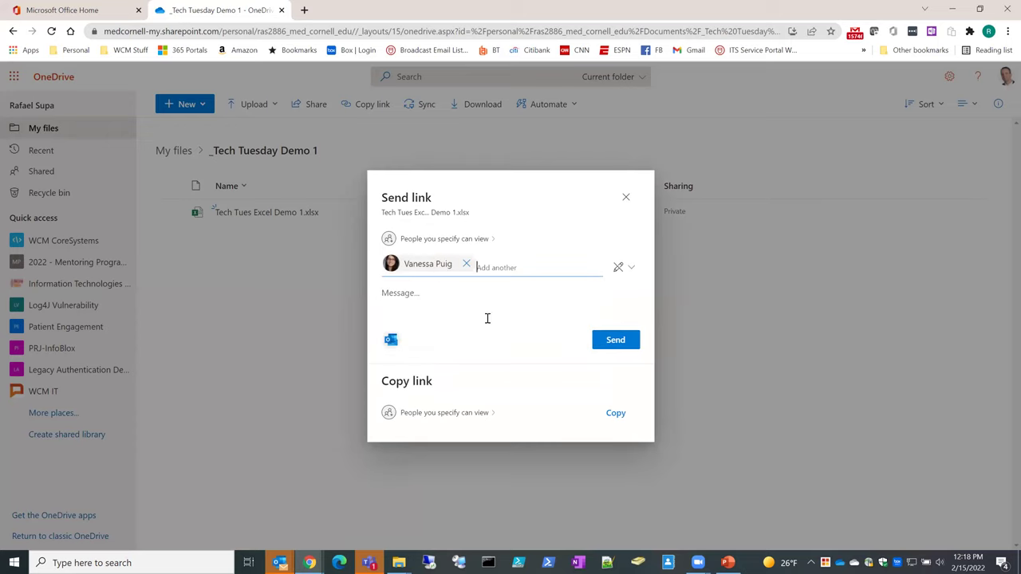
{"action": "left_click", "coordinate": [432, 295]}
{"action": "type", "text": "testing it out"}
{"action": "left_click", "coordinate": [610, 343]}
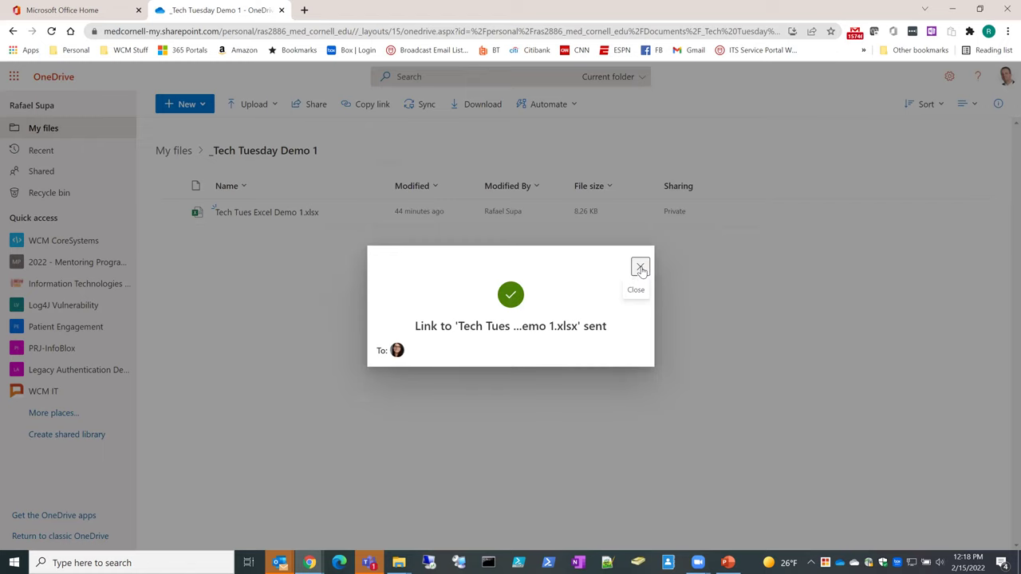
- Dismiss the sent confirmation and open Manage access for Tech Tues Excel Demo 1.xlsx
{"action": "left_click", "coordinate": [640, 268]}
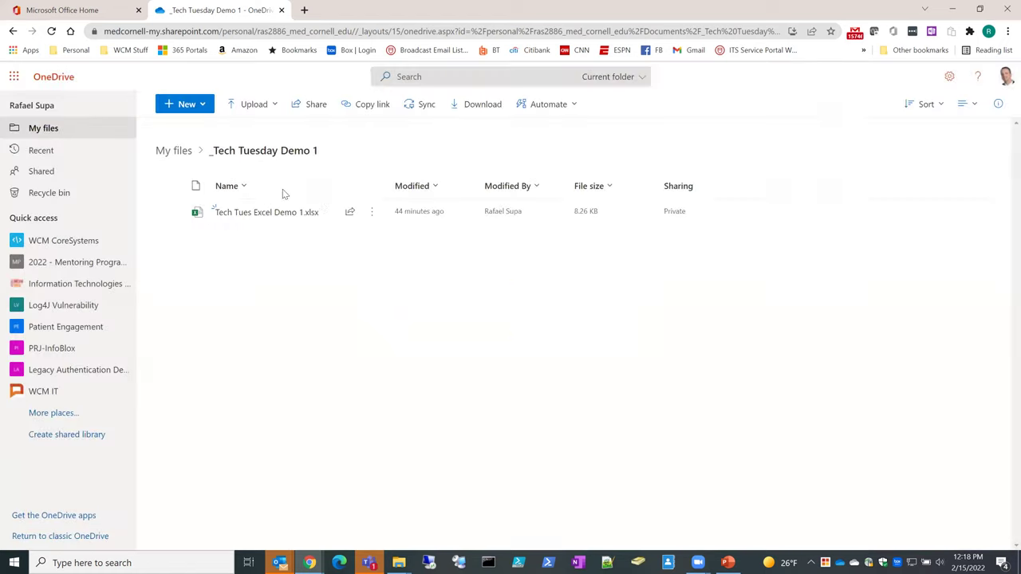
{"action": "left_click", "coordinate": [370, 213]}
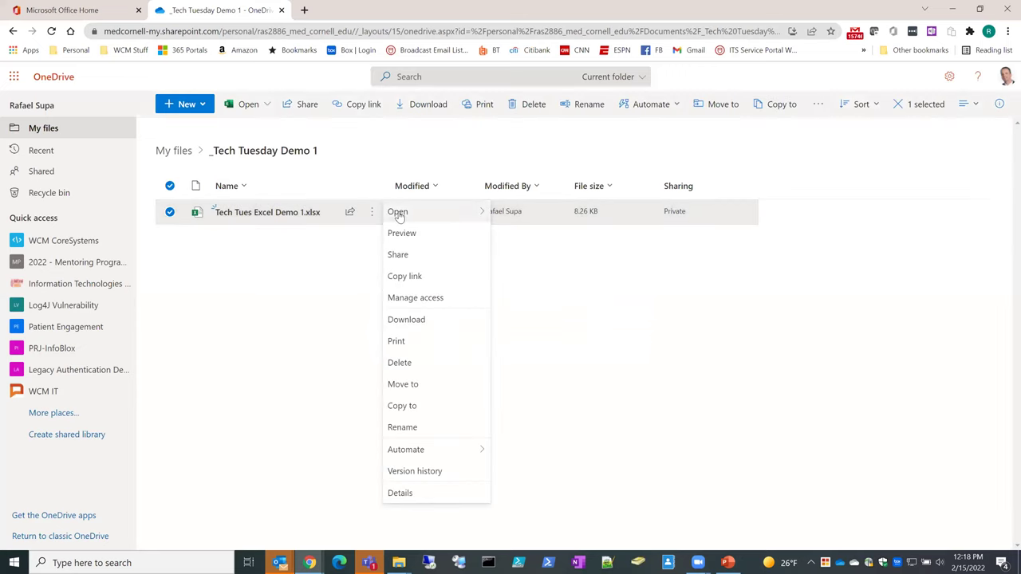
{"action": "left_click", "coordinate": [345, 254]}
{"action": "left_click", "coordinate": [370, 212]}
{"action": "left_click", "coordinate": [433, 300]}
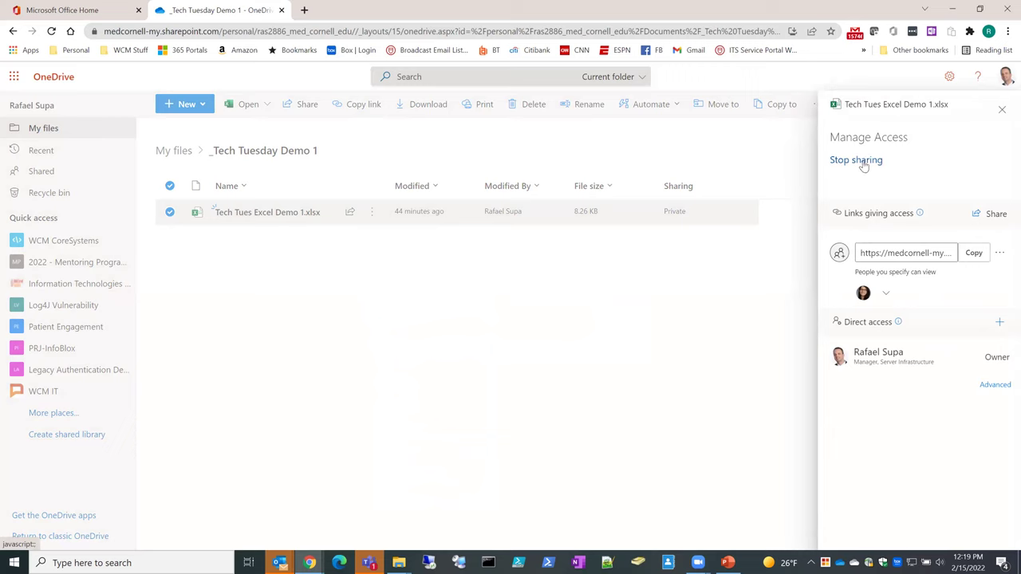
- Check who the link works for, cancel Grant access, and close the access panel
{"action": "left_click", "coordinate": [889, 295]}
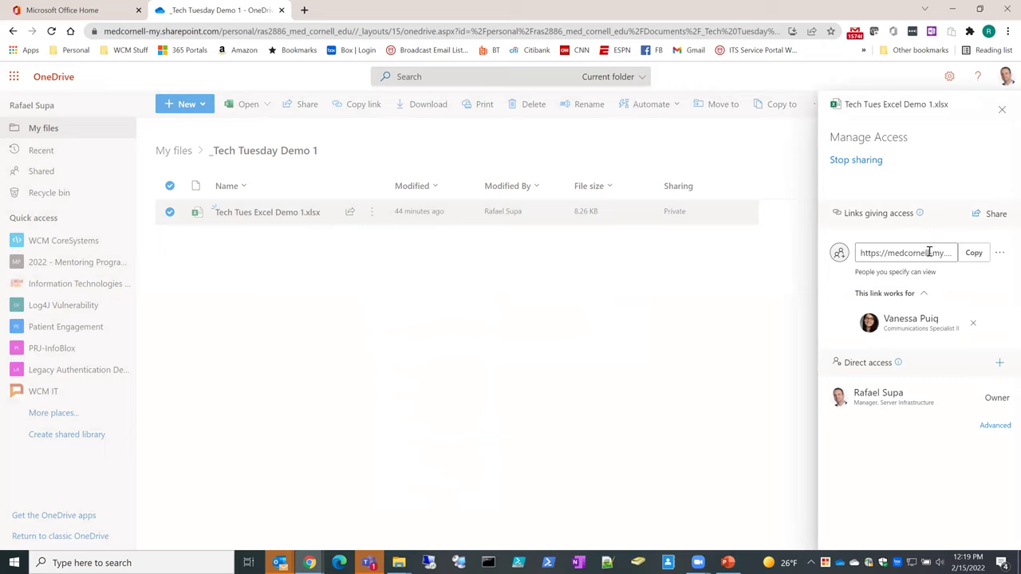
{"action": "left_click", "coordinate": [999, 365]}
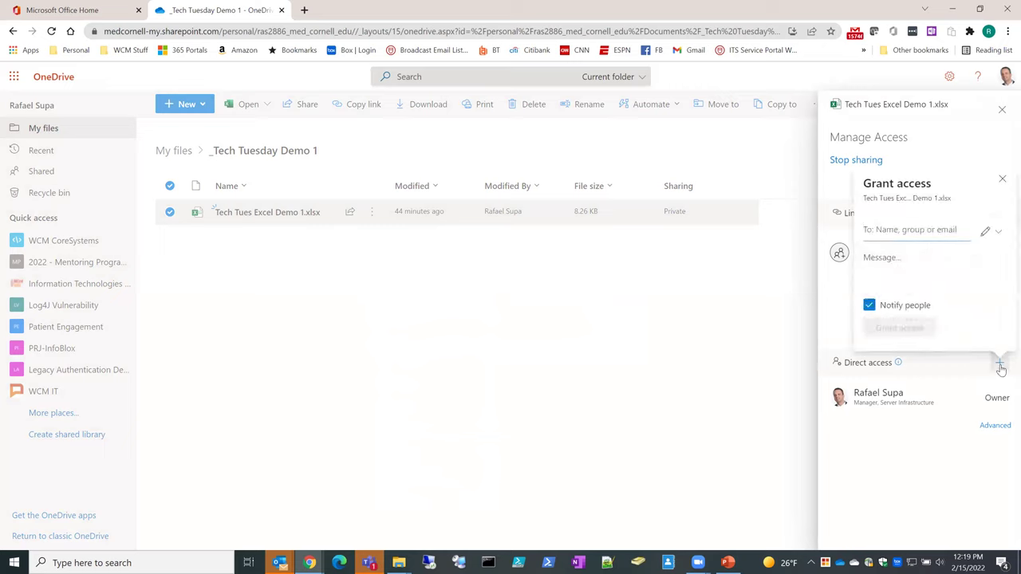
{"action": "left_click", "coordinate": [940, 137]}
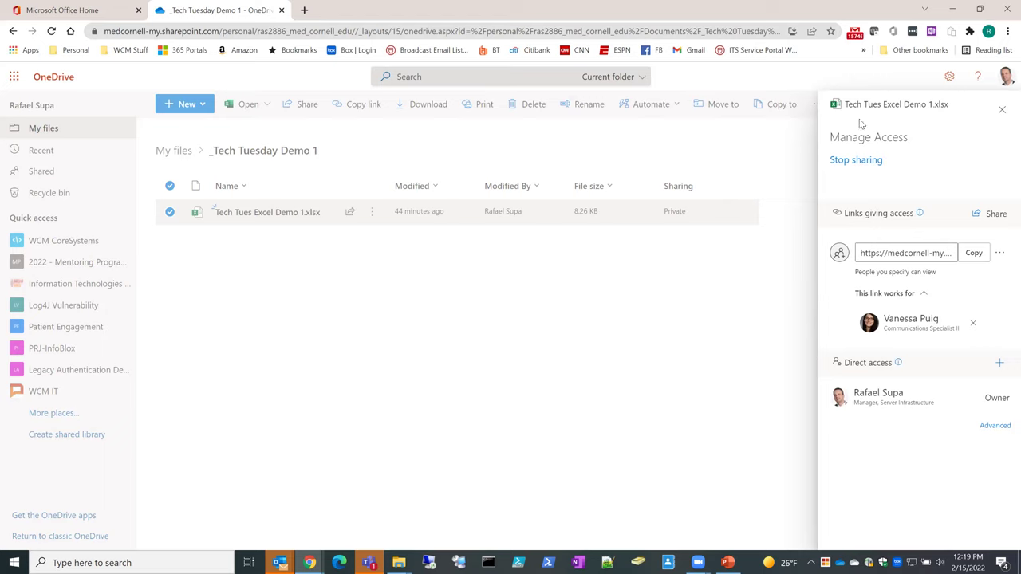
{"action": "left_click", "coordinate": [1001, 112]}
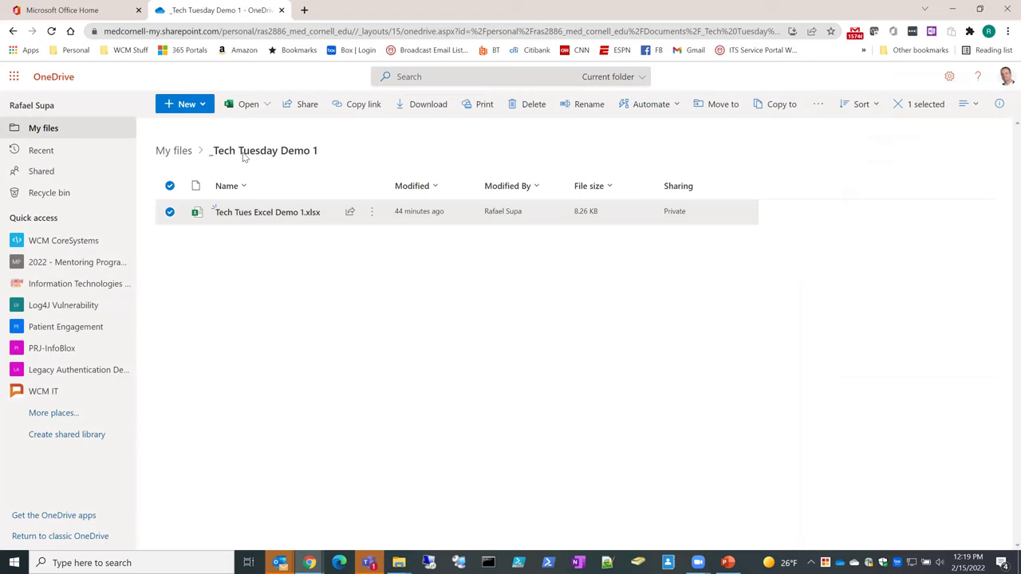
- Return to My files, open Share for _Tech Tuesday Demo 1, and close it unsent
{"action": "left_click", "coordinate": [186, 153]}
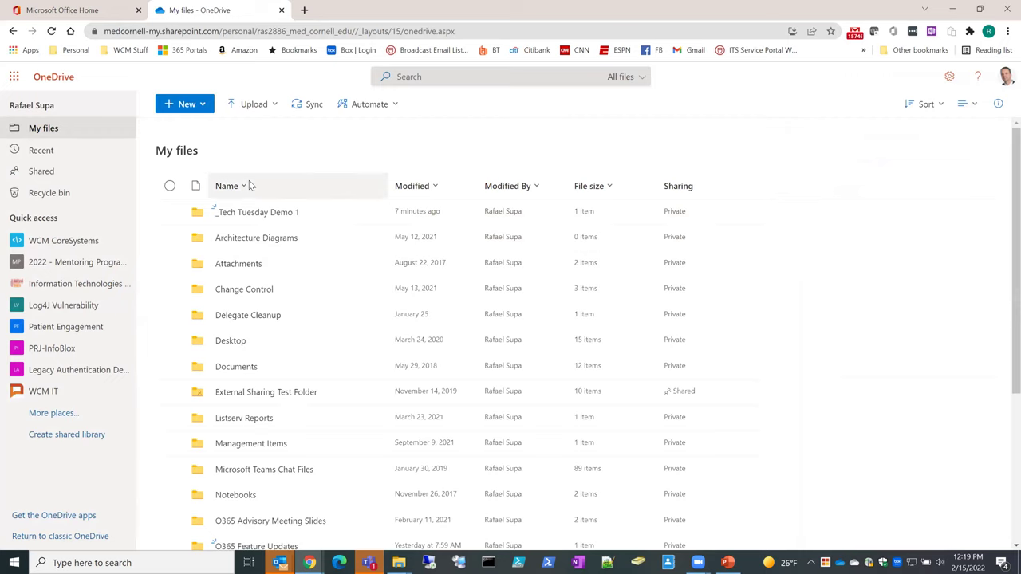
{"action": "left_click", "coordinate": [170, 213]}
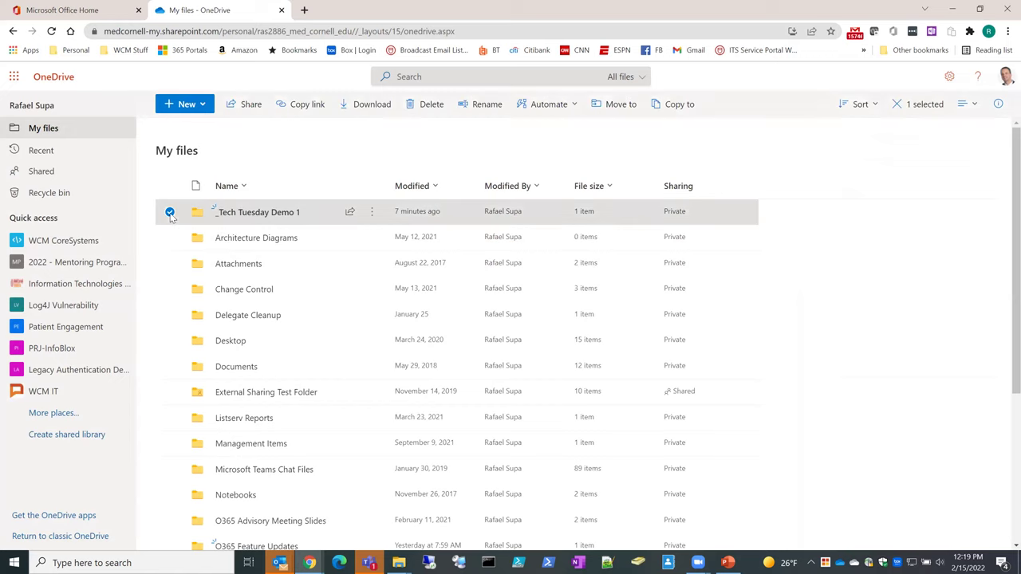
{"action": "left_click", "coordinate": [371, 213]}
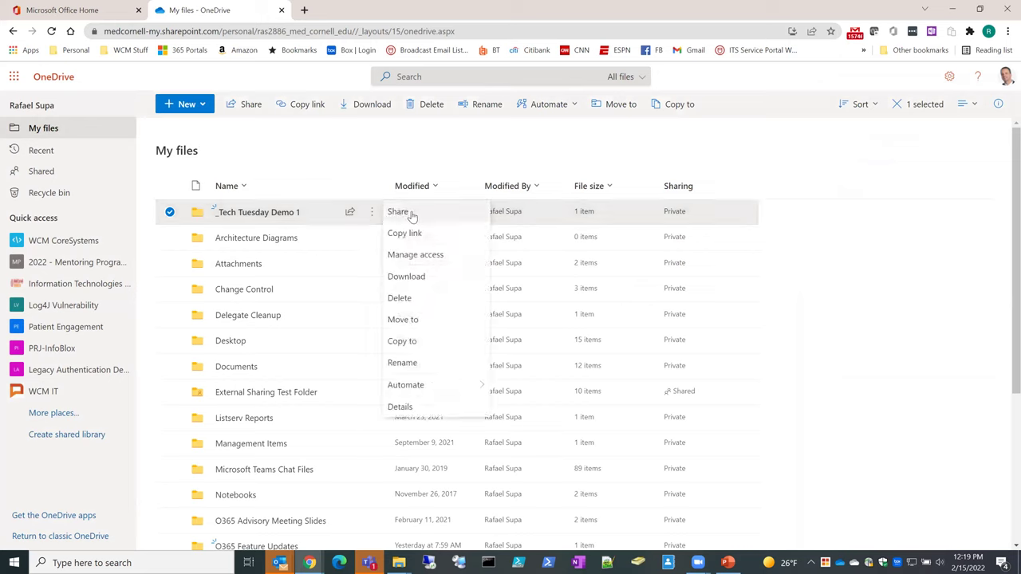
{"action": "left_click", "coordinate": [399, 212]}
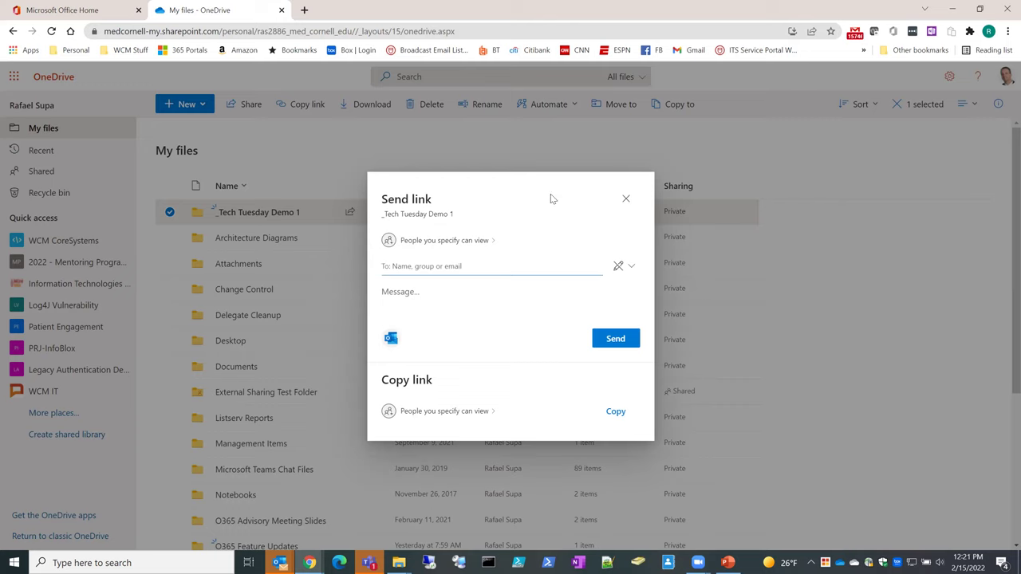
{"action": "left_click", "coordinate": [627, 201]}
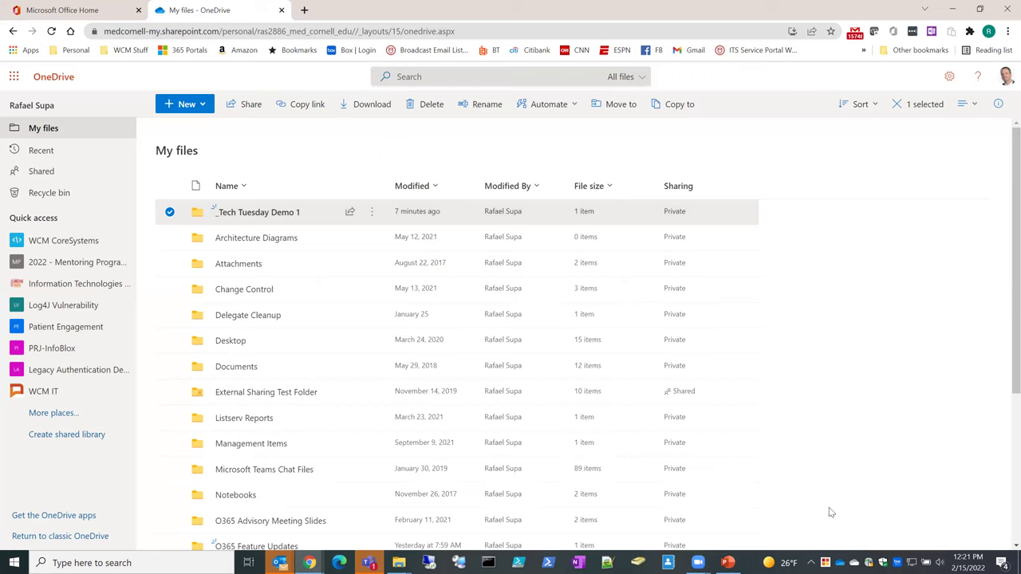
- Search 'onedrv', dismiss the results, and open the OneDrive tray flyout showing up to date
{"action": "mouse_move", "coordinate": [845, 559]}
{"action": "left_click", "coordinate": [171, 562]}
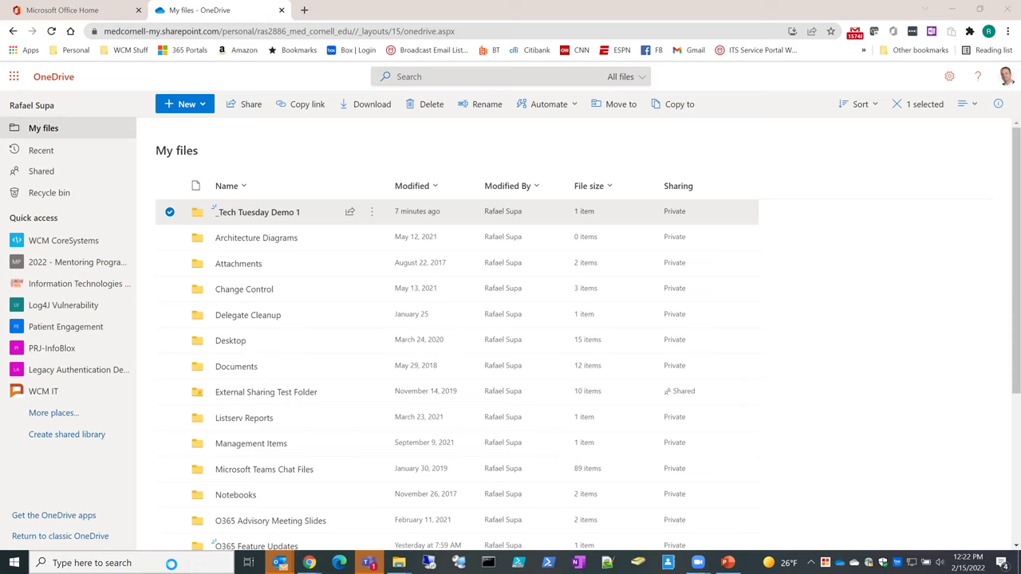
{"action": "type", "text": "onedrv"}
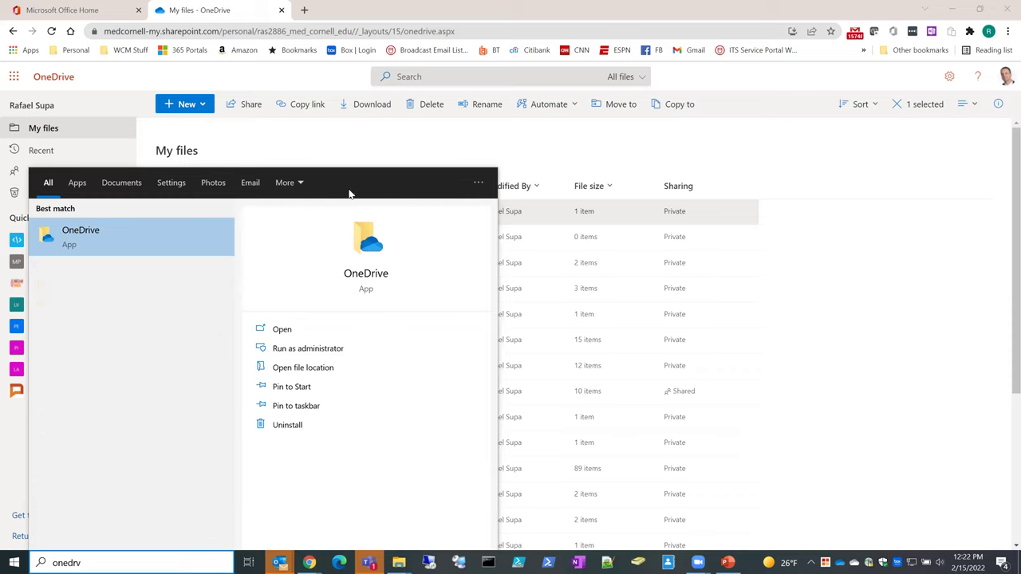
{"action": "left_click", "coordinate": [865, 167]}
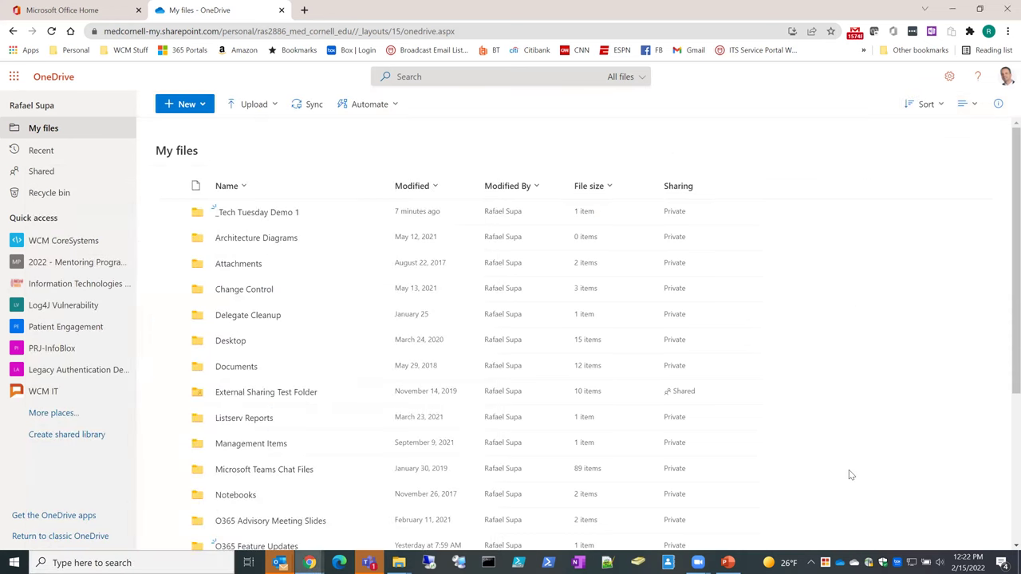
{"action": "left_click", "coordinate": [839, 561]}
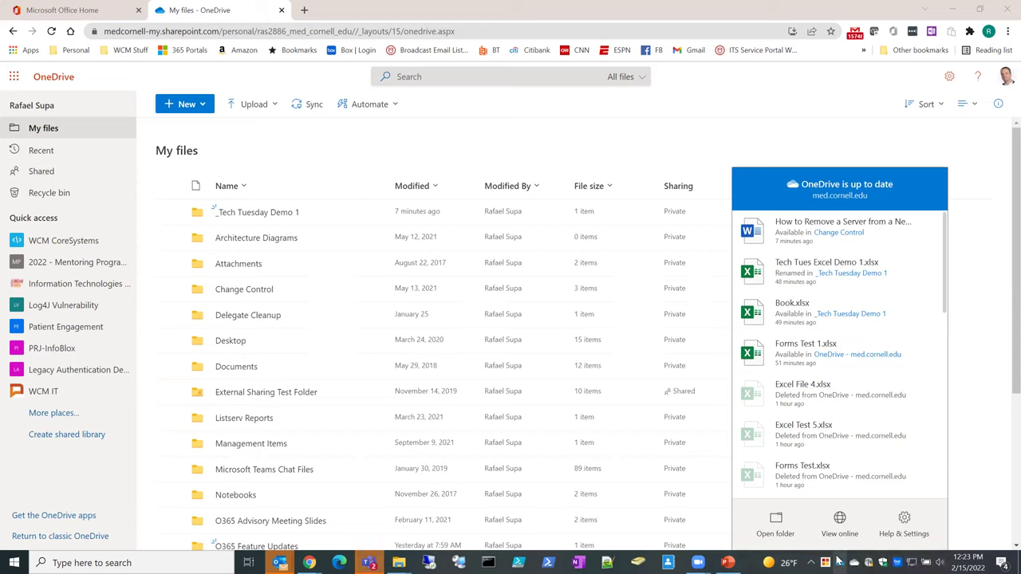
- Open OneDrive Settings from Help & Settings and reposition the settings window
{"action": "left_click", "coordinate": [912, 533]}
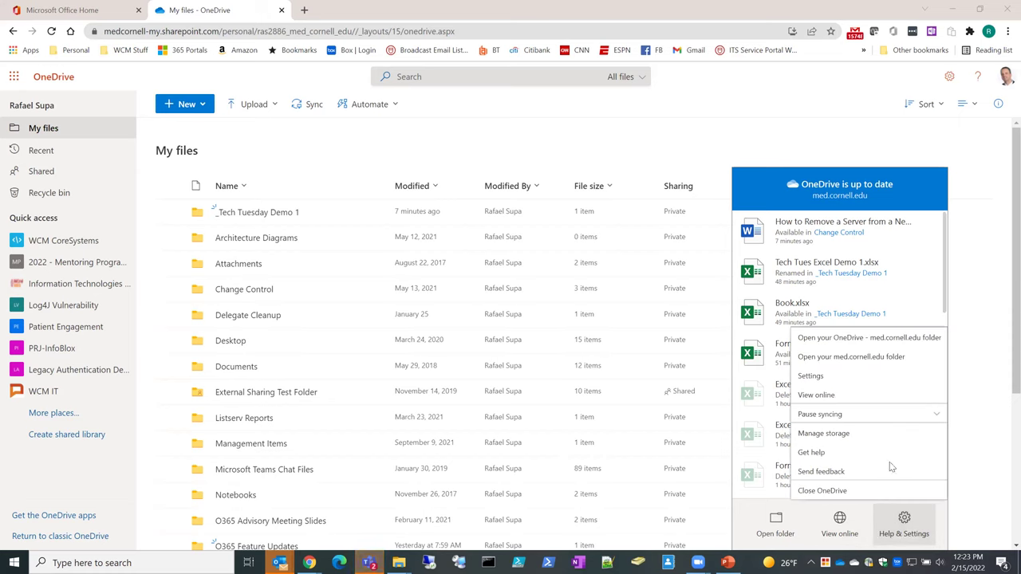
{"action": "left_click", "coordinate": [848, 376]}
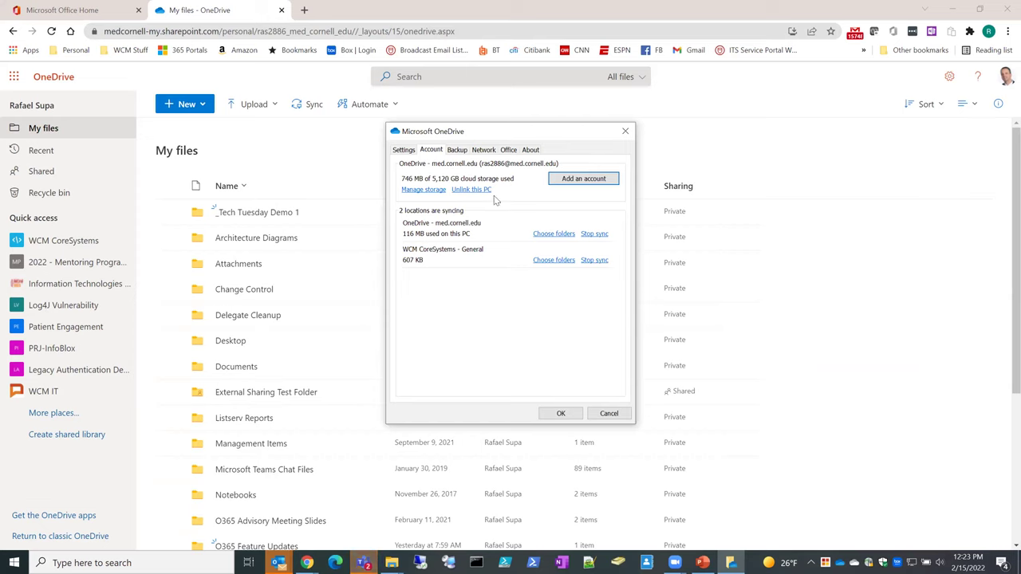
{"action": "left_click_drag", "start_coordinate": [493, 136], "coordinate": [559, 163]}
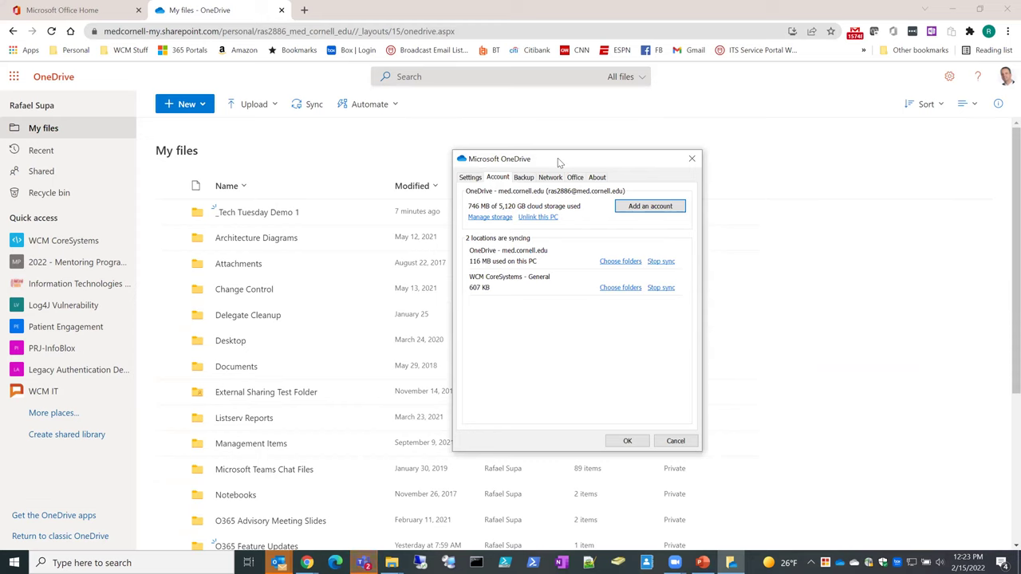
{"action": "left_click_drag", "start_coordinate": [558, 158], "coordinate": [536, 157]}
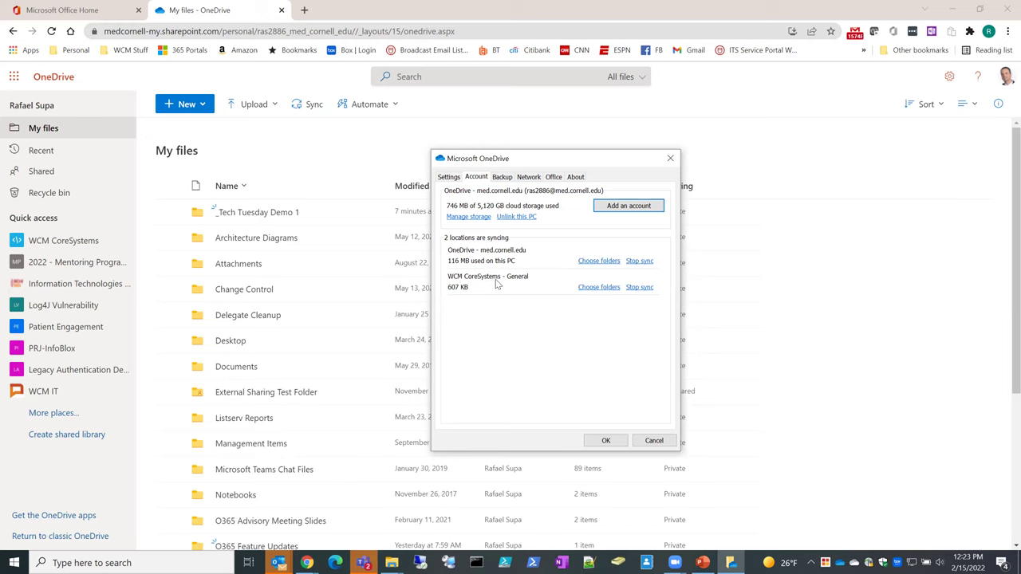
- Browse the Settings, Account, Backup and Network tabs, then open Choose folders from Account
{"action": "left_click", "coordinate": [450, 177]}
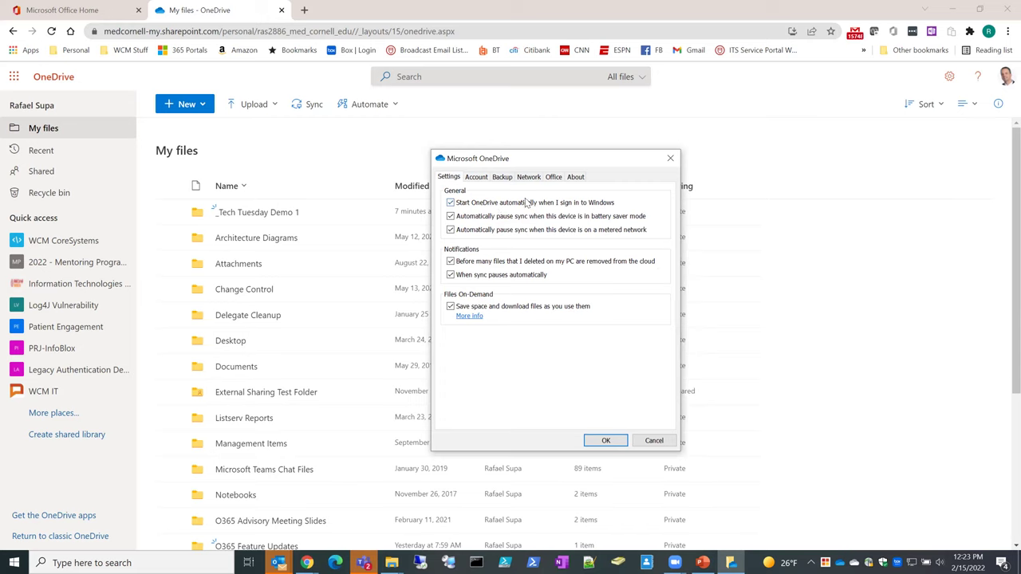
{"action": "left_click", "coordinate": [485, 182]}
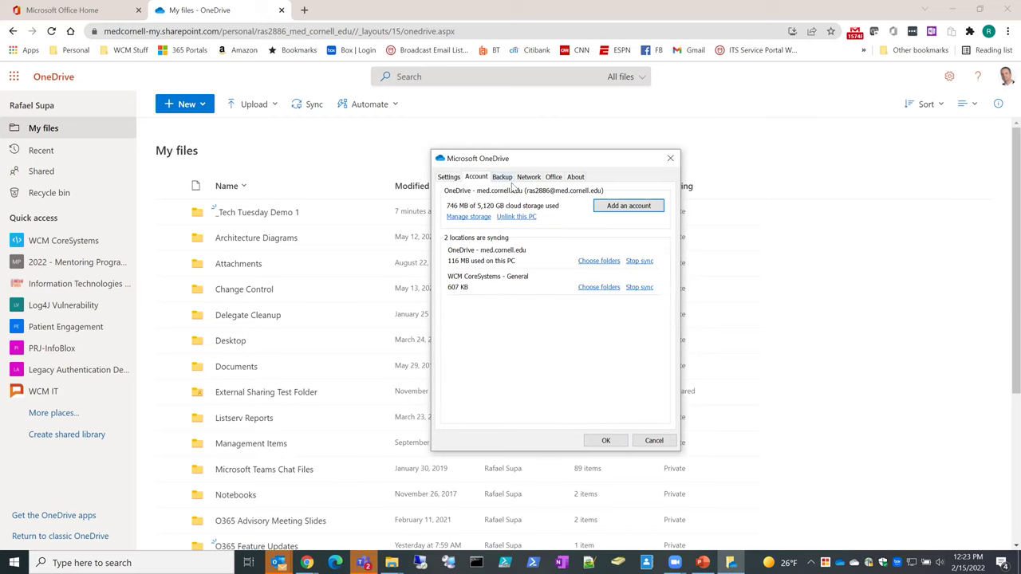
{"action": "left_click", "coordinate": [502, 178]}
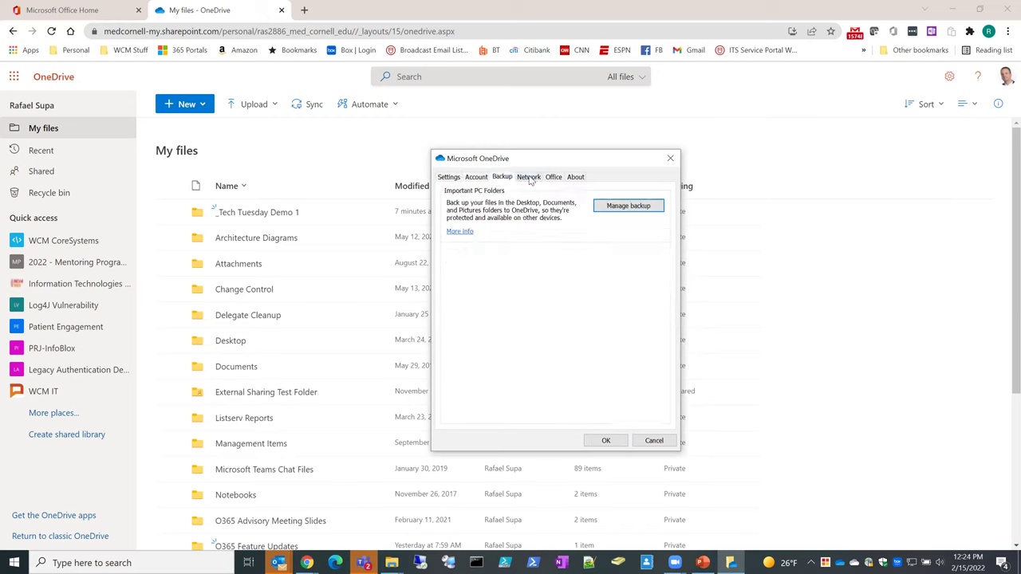
{"action": "left_click", "coordinate": [528, 180]}
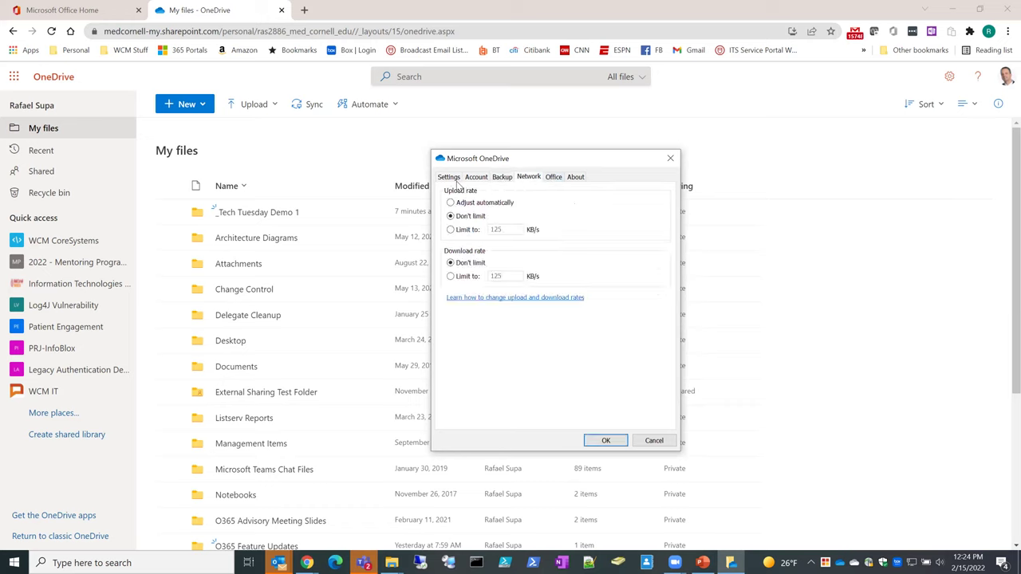
{"action": "left_click", "coordinate": [458, 180]}
{"action": "left_click", "coordinate": [476, 178]}
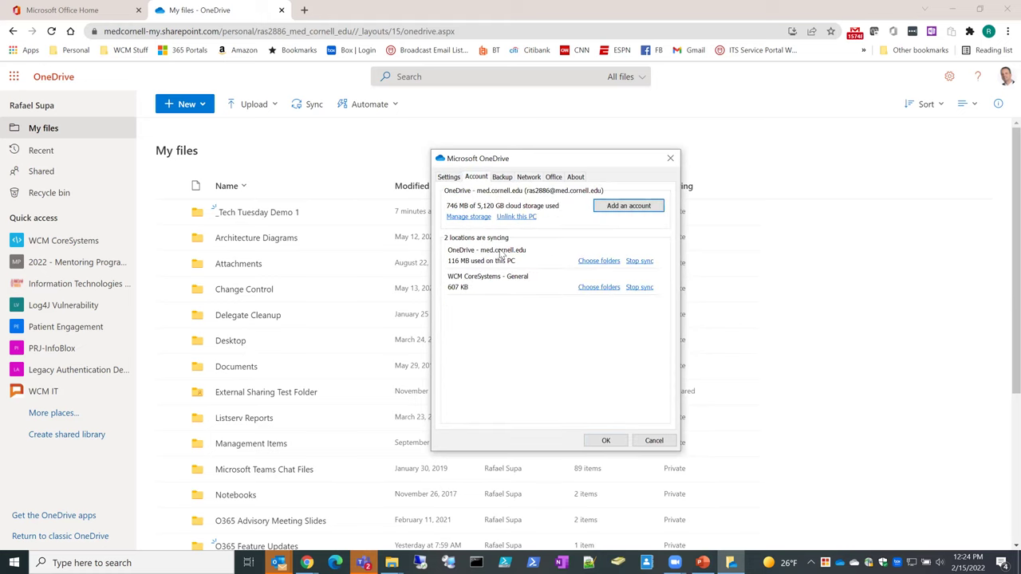
{"action": "left_click", "coordinate": [596, 262]}
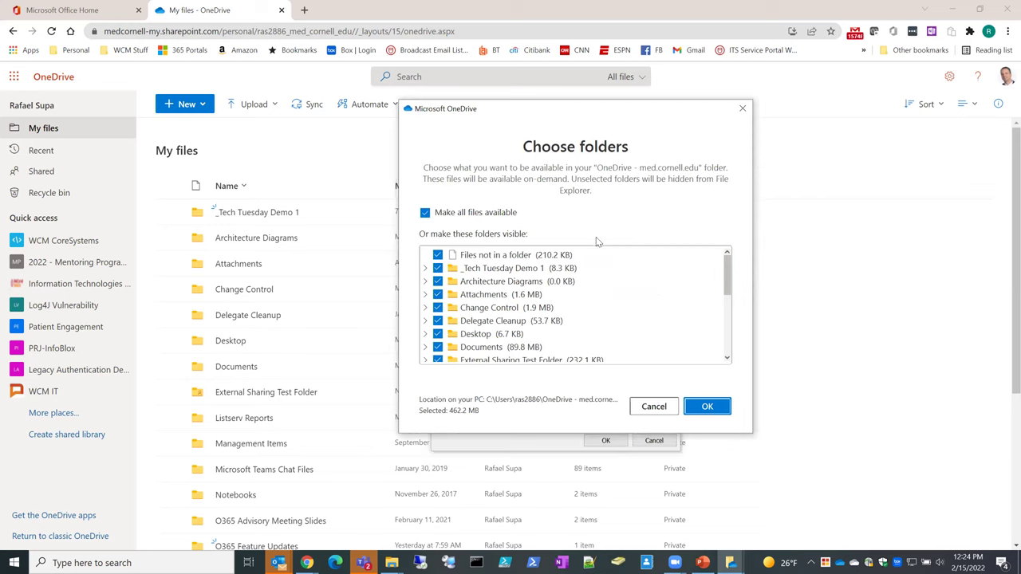
- Scroll the folder list, move the Choose folders dialog, and cancel it without changes
{"action": "left_click_drag", "start_coordinate": [729, 268], "coordinate": [725, 331]}
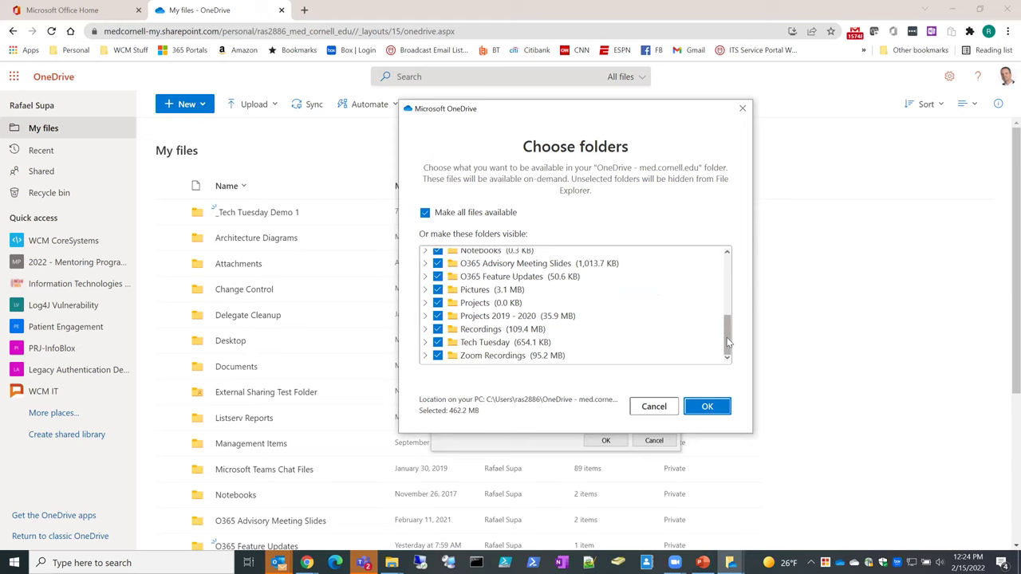
{"action": "left_click_drag", "start_coordinate": [728, 342], "coordinate": [718, 272]}
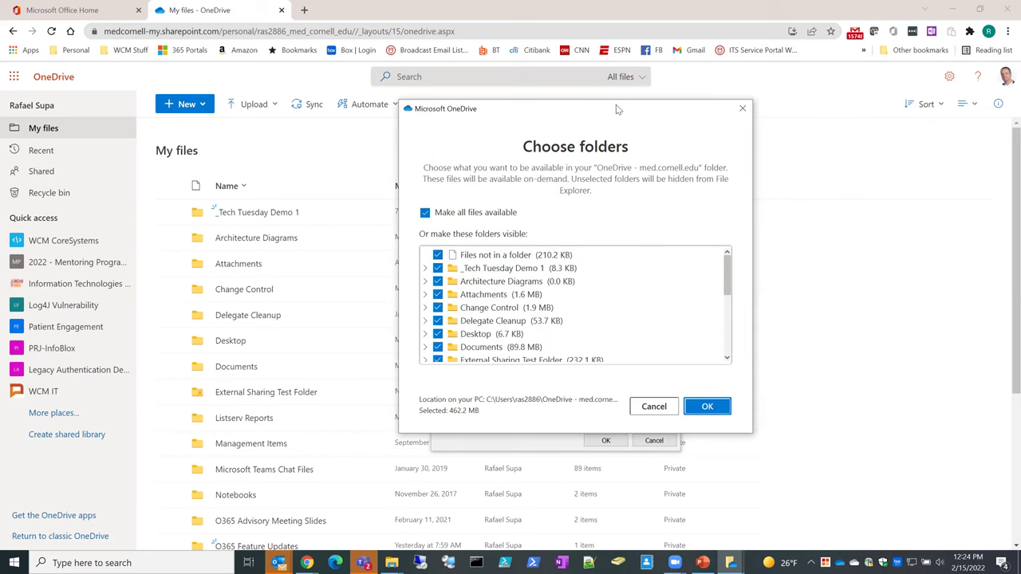
{"action": "left_click_drag", "start_coordinate": [615, 109], "coordinate": [732, 103]}
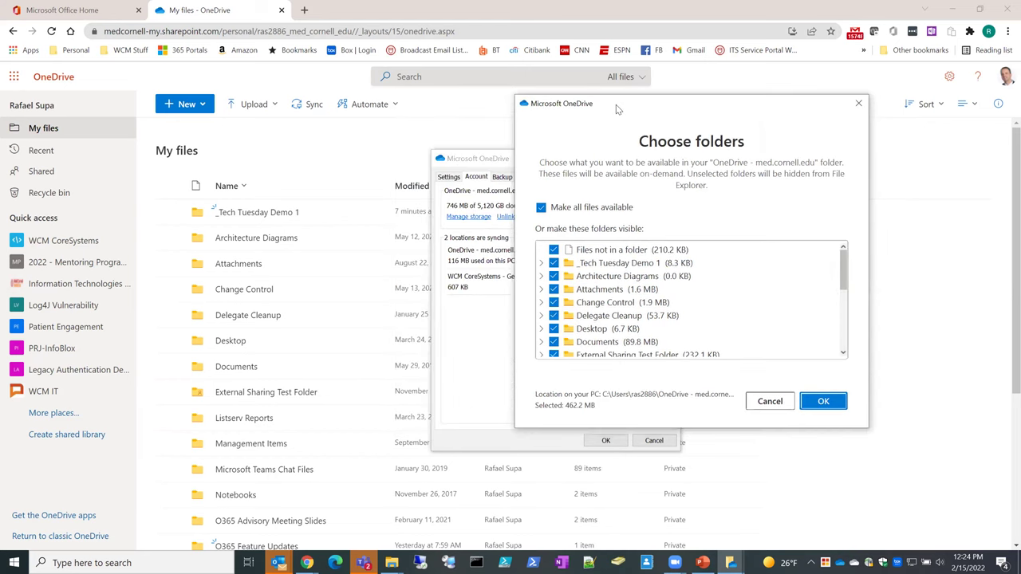
{"action": "left_click_drag", "start_coordinate": [616, 104], "coordinate": [633, 97]}
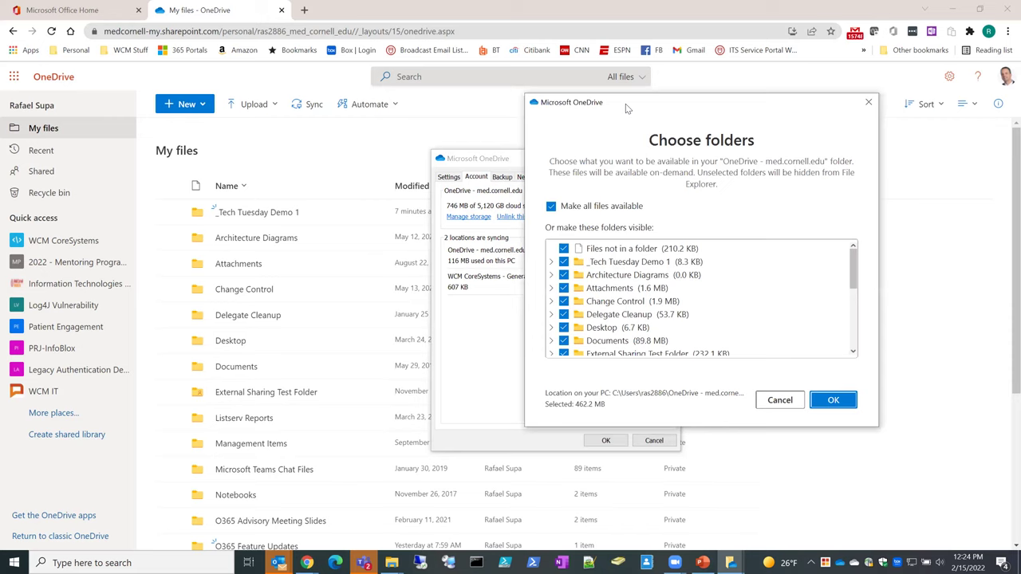
{"action": "left_click_drag", "start_coordinate": [627, 103], "coordinate": [635, 100]}
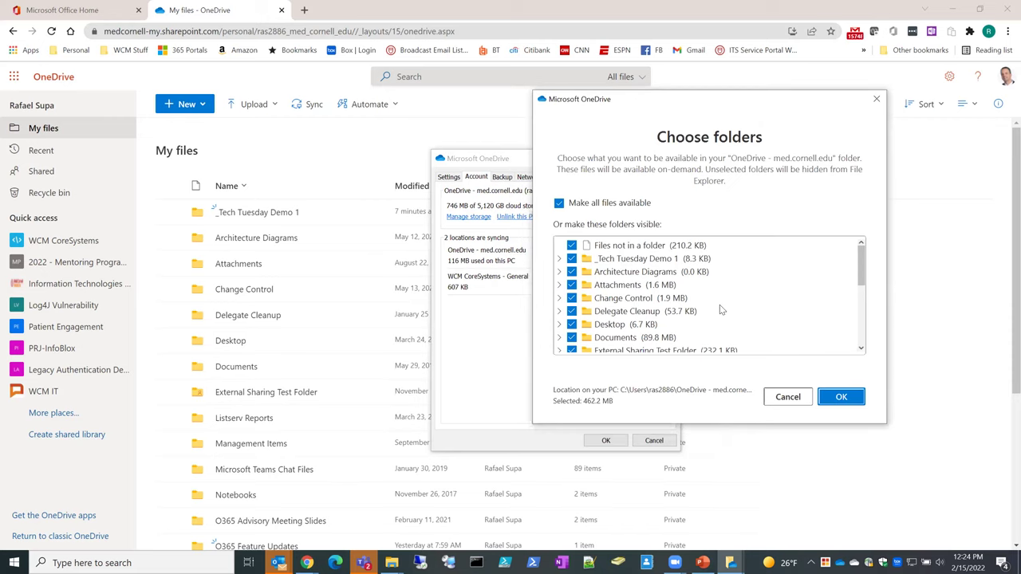
{"action": "left_click", "coordinate": [788, 397]}
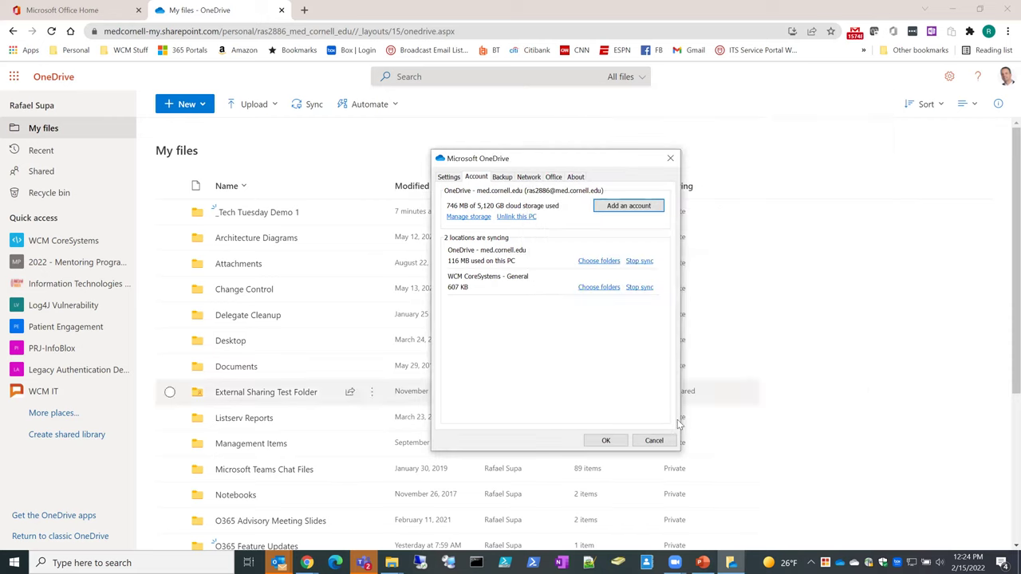
- Cancel the OneDrive settings and open the local med.cornell.edu folder via Help & Settings
{"action": "left_click", "coordinate": [655, 441]}
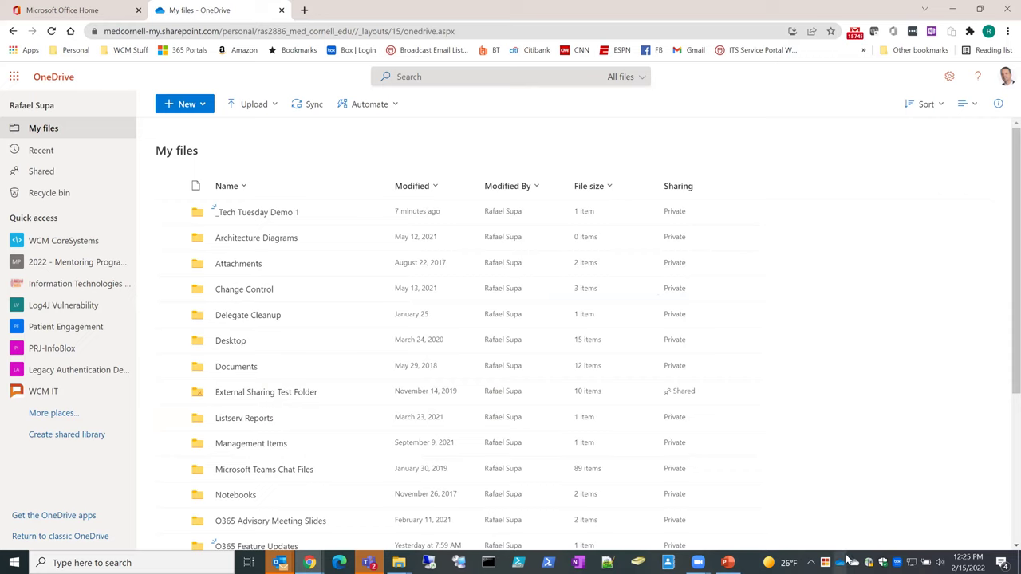
{"action": "mouse_move", "coordinate": [846, 558]}
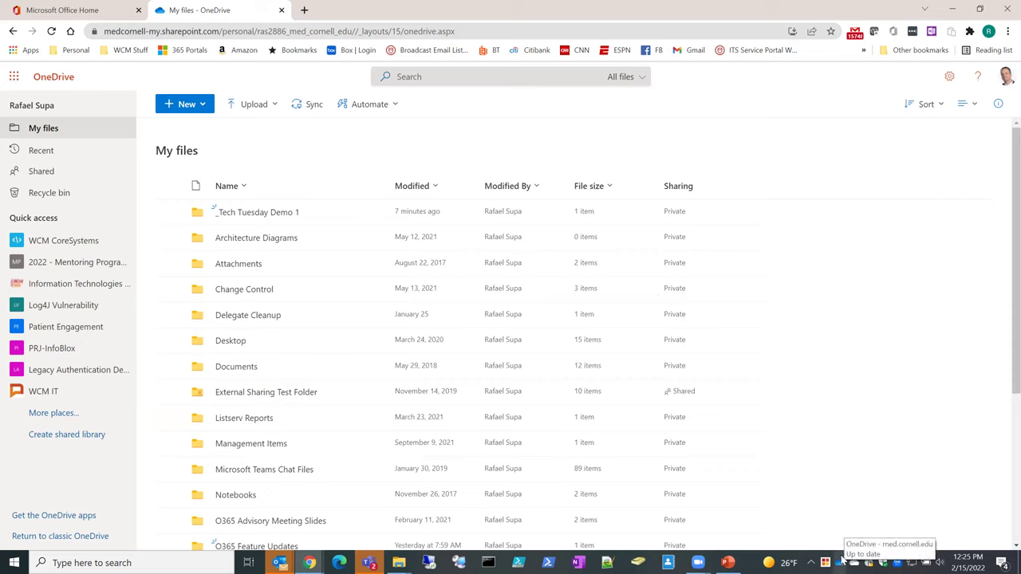
{"action": "left_click", "coordinate": [841, 561]}
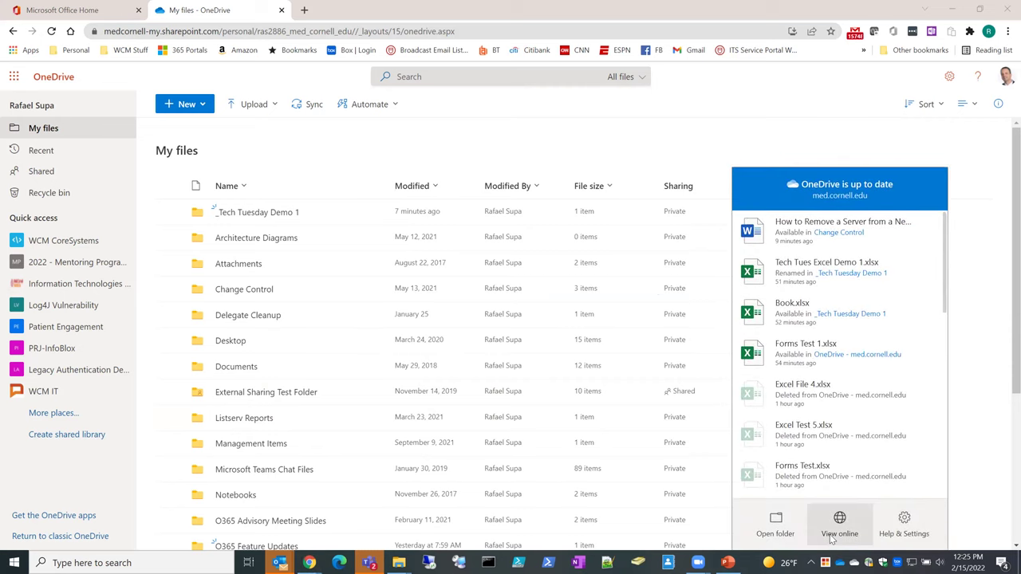
{"action": "left_click", "coordinate": [911, 532]}
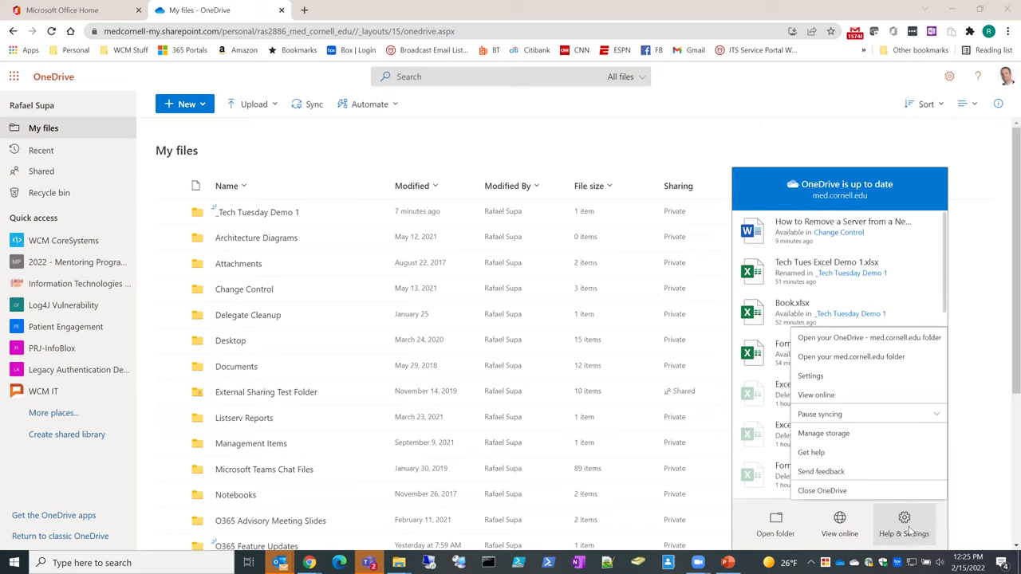
{"action": "left_click", "coordinate": [858, 361]}
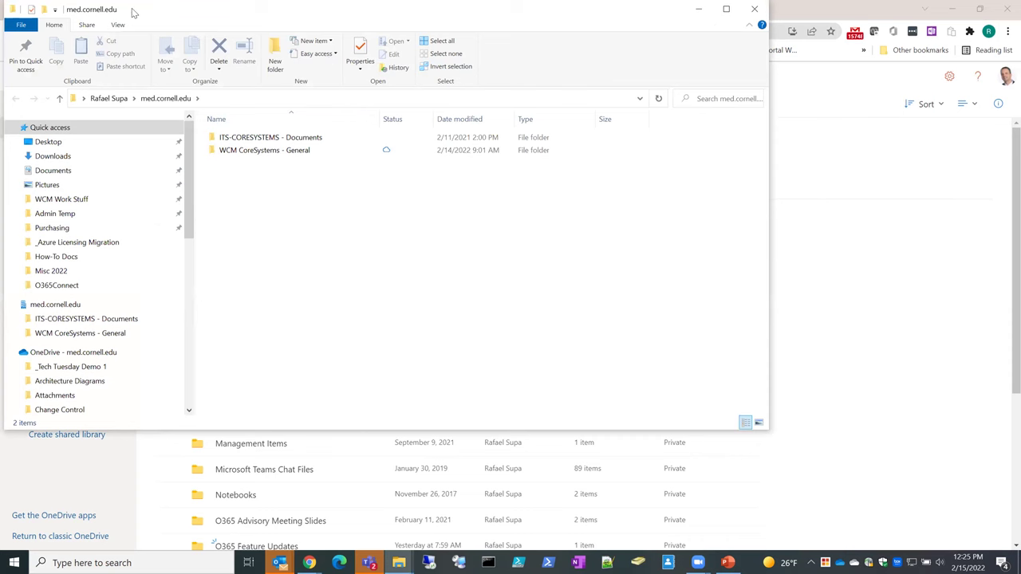
- List the 23 items of OneDrive - med.cornell.edu, including _Tech Tuesday Demo 1 and Forms Test 1.xlsx
{"action": "left_click_drag", "start_coordinate": [133, 11], "coordinate": [158, 51]}
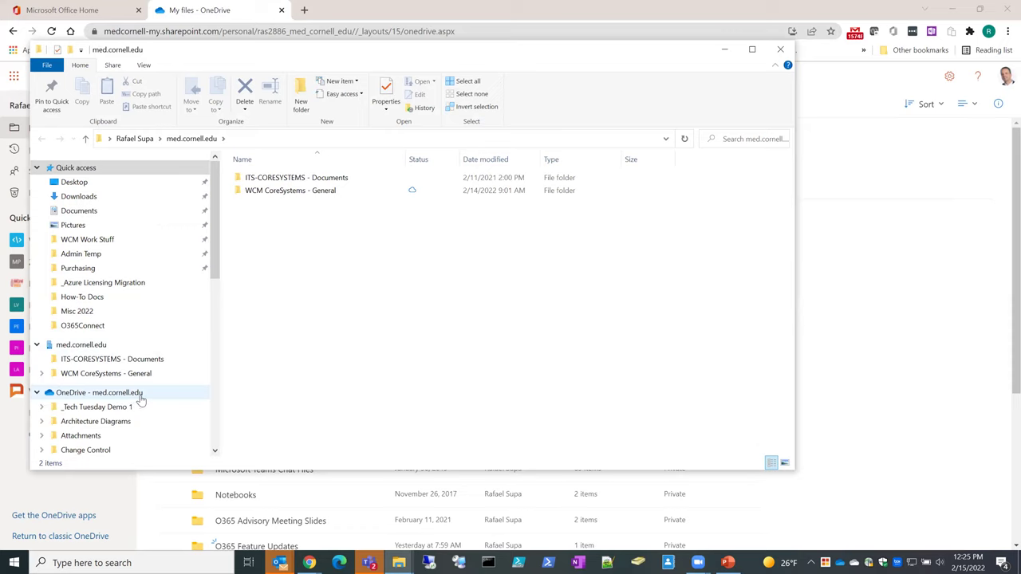
{"action": "scroll", "coordinate": [140, 391], "scroll_direction": "down", "scroll_amount": 2}
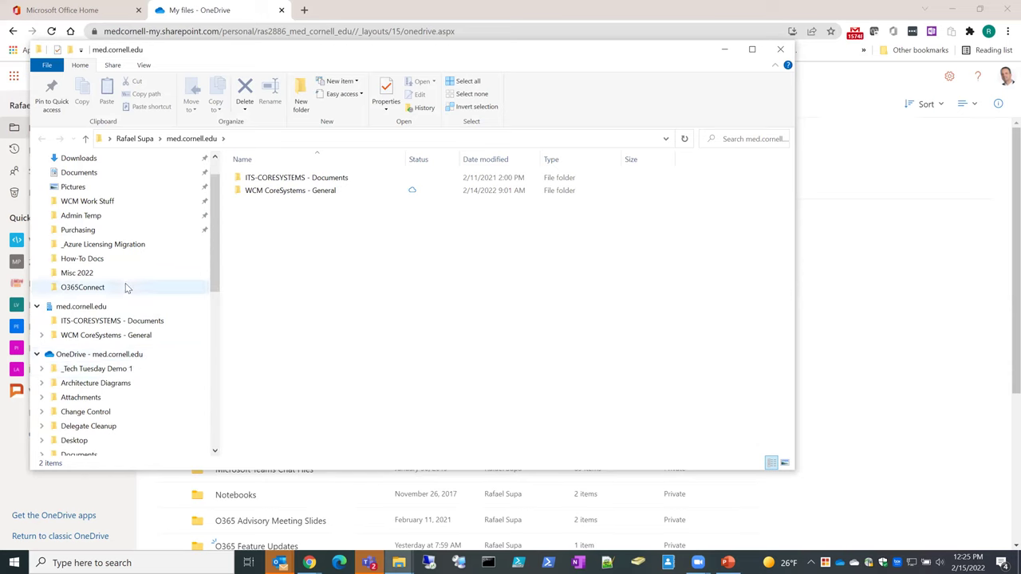
{"action": "scroll", "coordinate": [126, 287], "scroll_direction": "down", "scroll_amount": 1}
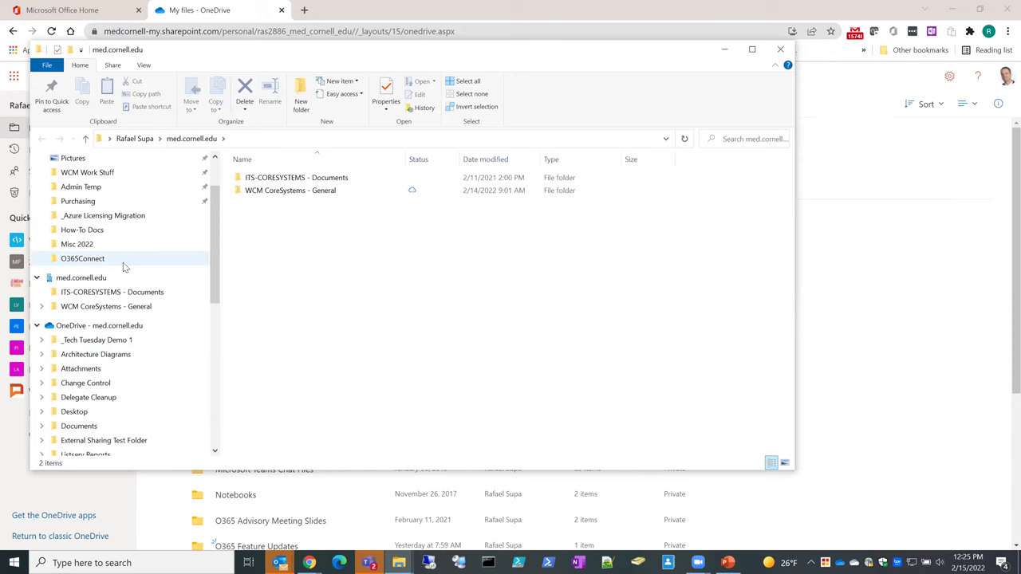
{"action": "left_click", "coordinate": [111, 328]}
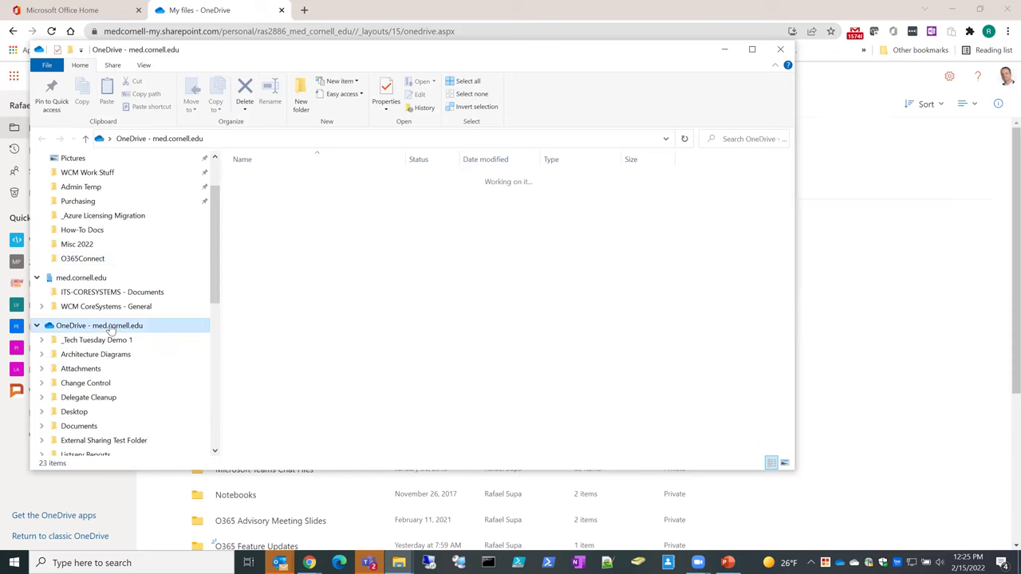
{"action": "scroll", "coordinate": [116, 323], "scroll_direction": "down", "scroll_amount": 4}
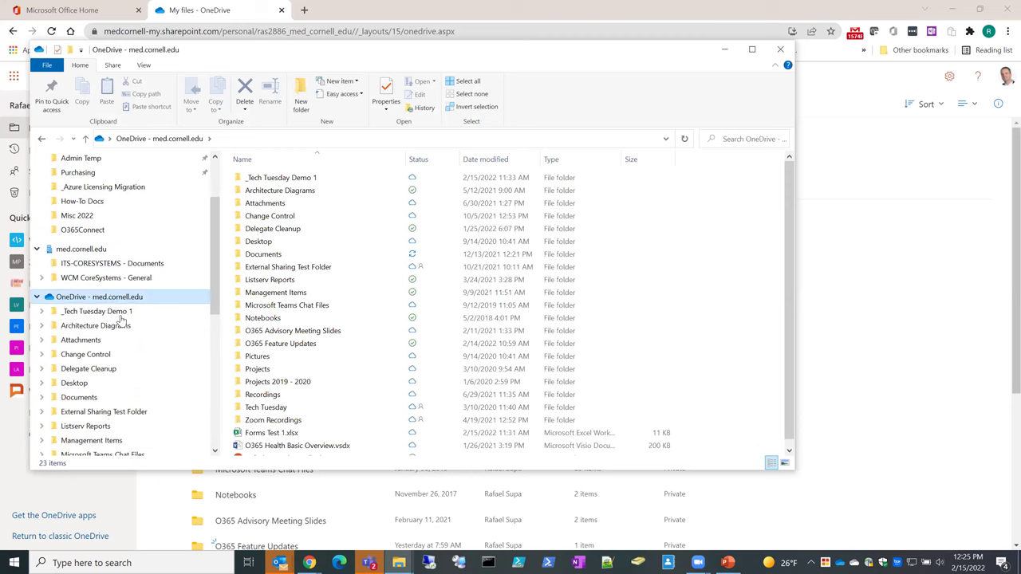
{"action": "scroll", "coordinate": [122, 319], "scroll_direction": "down", "scroll_amount": 1}
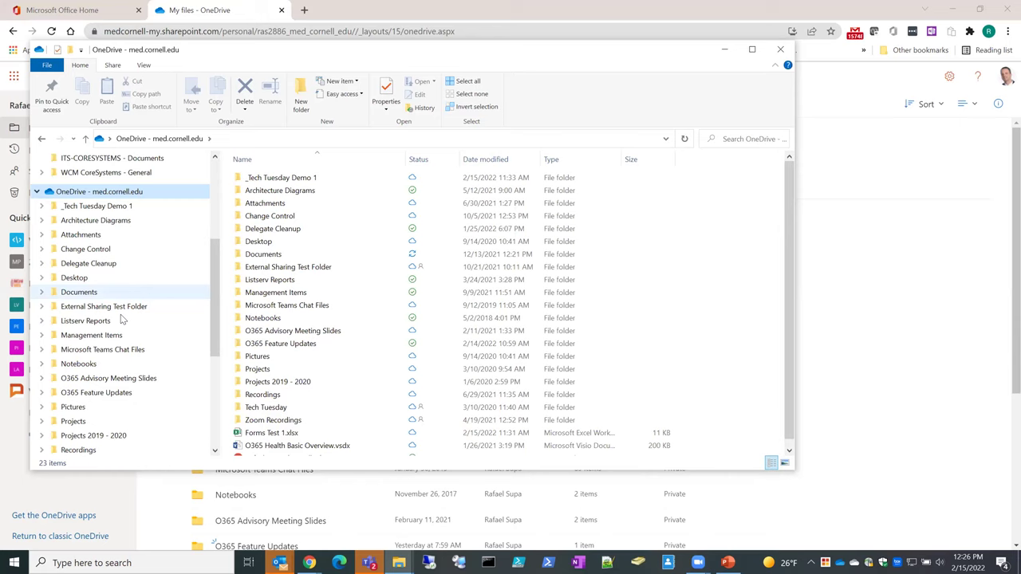
- Open _Tech Tuesday Demo 1 and view the infotip and status of Tech Tues Excel Demo 1.xlsx
{"action": "left_click", "coordinate": [308, 184]}
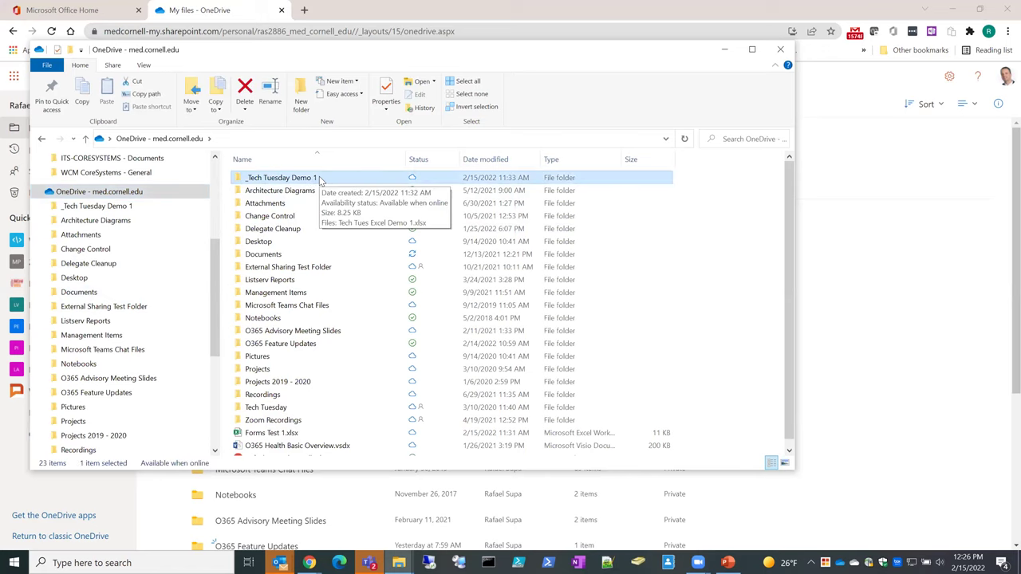
{"action": "double_click", "coordinate": [319, 179]}
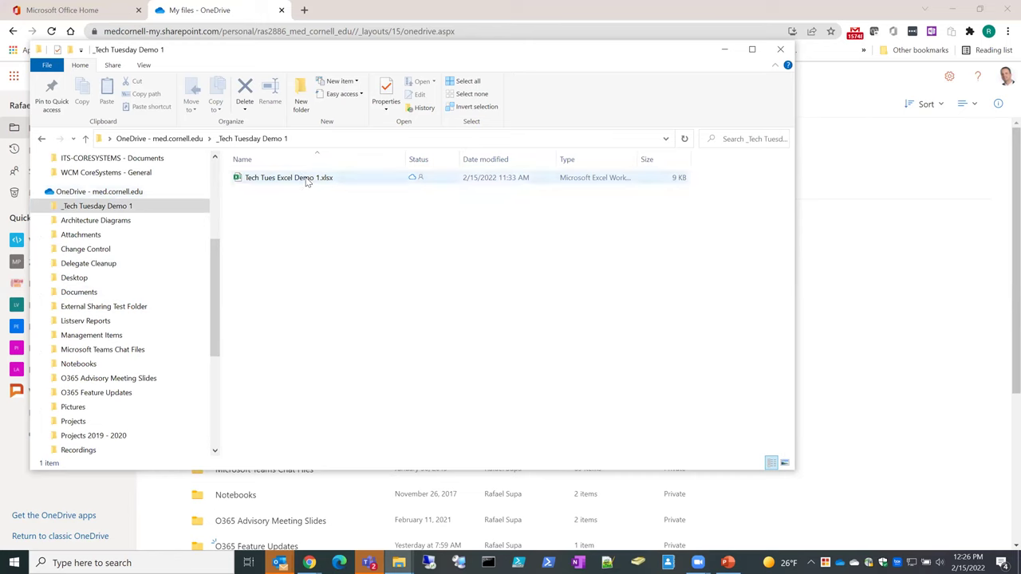
{"action": "mouse_move", "coordinate": [308, 182]}
{"action": "mouse_move", "coordinate": [431, 182]}
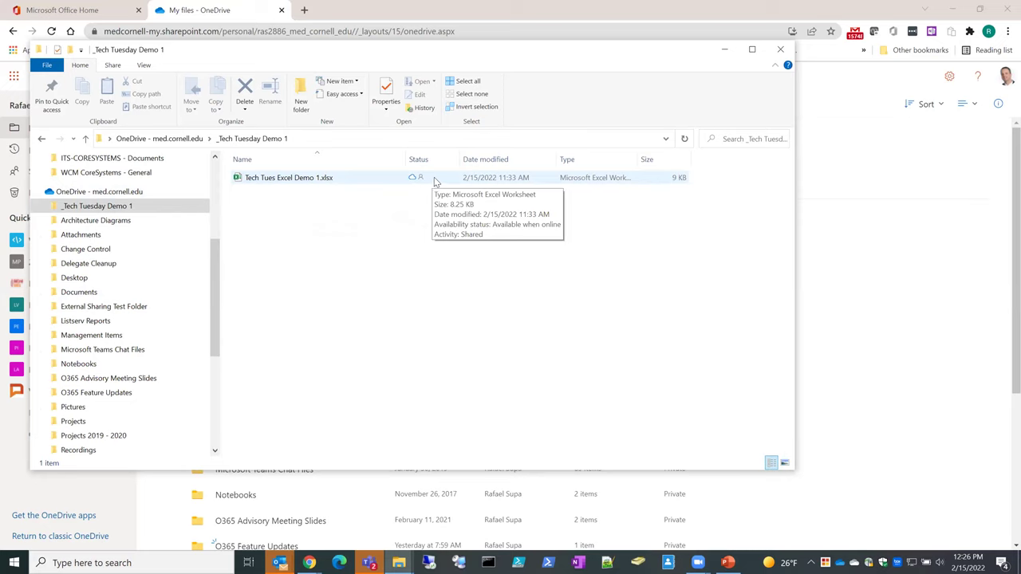
{"action": "left_click", "coordinate": [315, 178]}
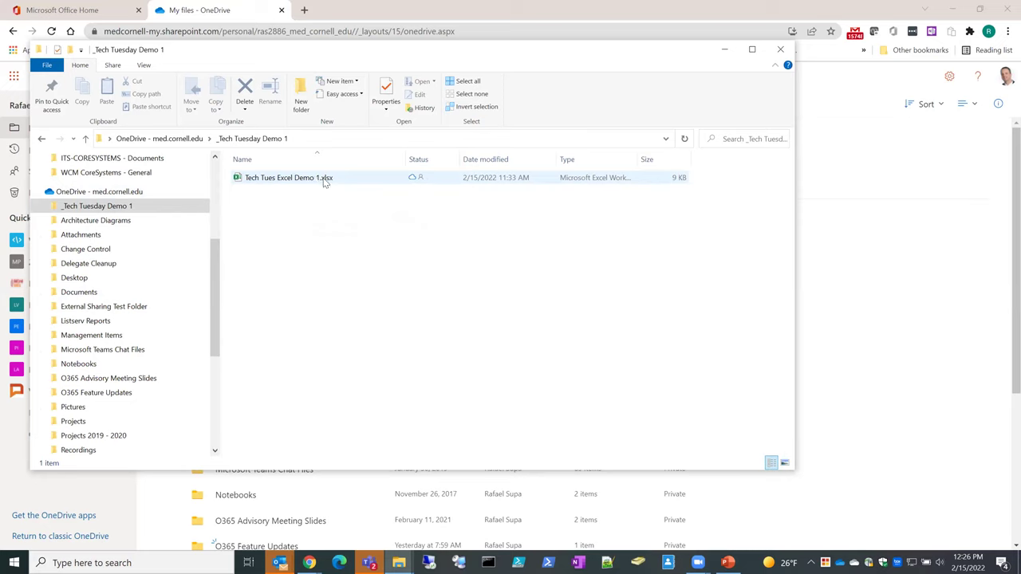
{"action": "mouse_move", "coordinate": [325, 183]}
{"action": "mouse_move", "coordinate": [425, 176]}
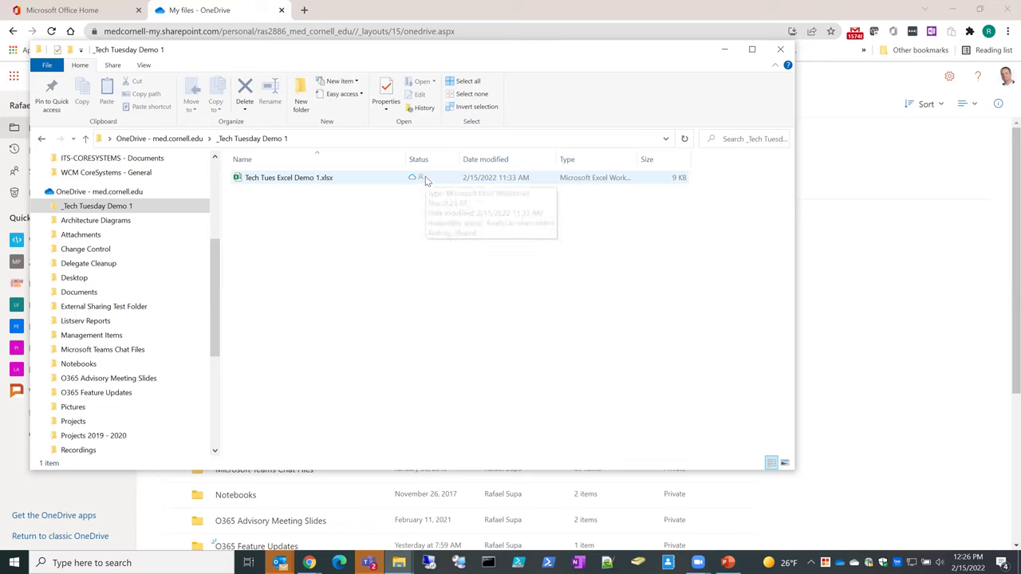
- Share _Tech Tuesday Demo 1 with a colleague with Can edit permission and send the link
{"action": "right_click", "coordinate": [367, 178]}
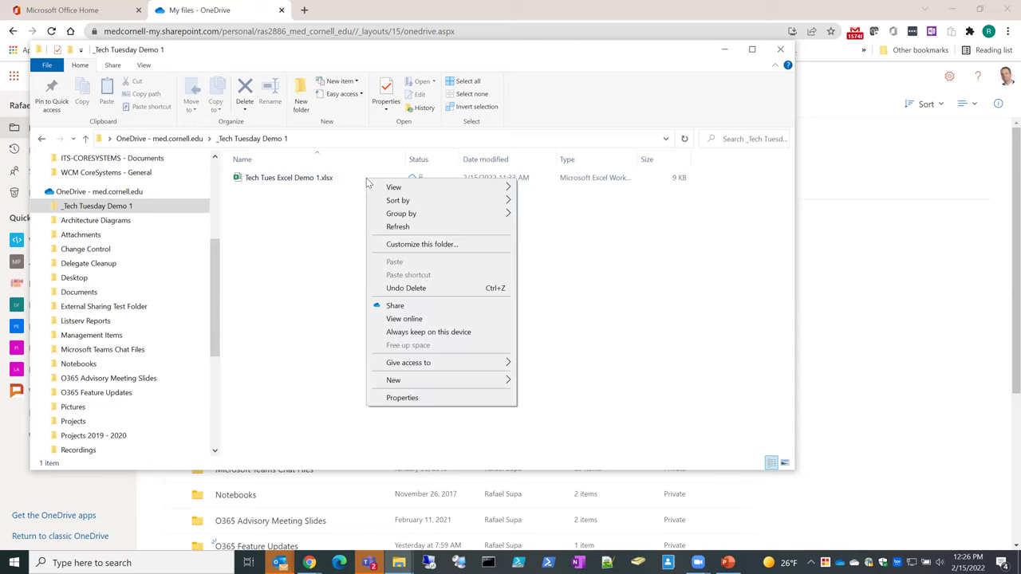
{"action": "left_click", "coordinate": [435, 307]}
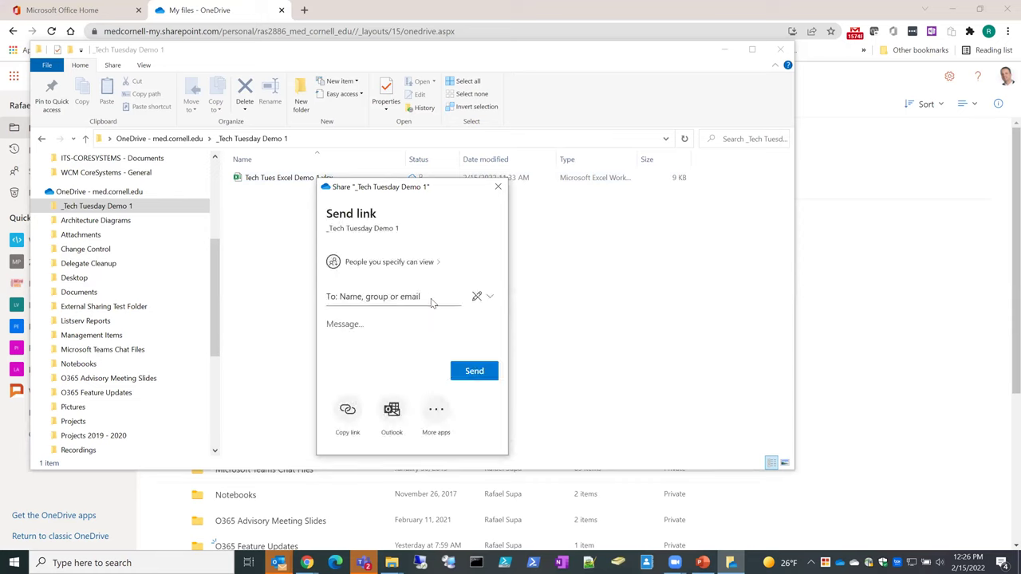
{"action": "left_click_drag", "start_coordinate": [450, 186], "coordinate": [497, 144]}
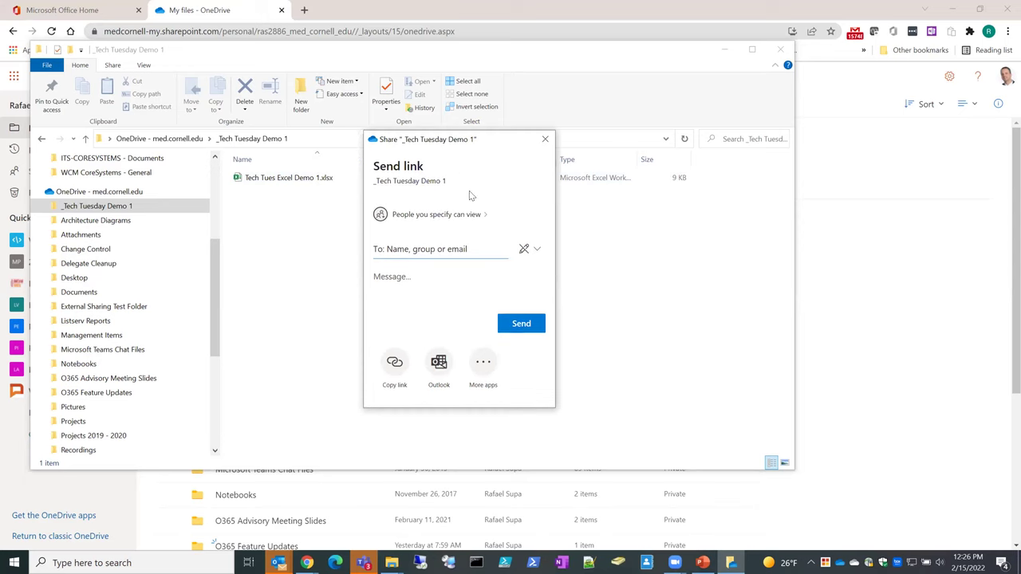
{"action": "left_click", "coordinate": [433, 248]}
{"action": "type", "text": "d"}
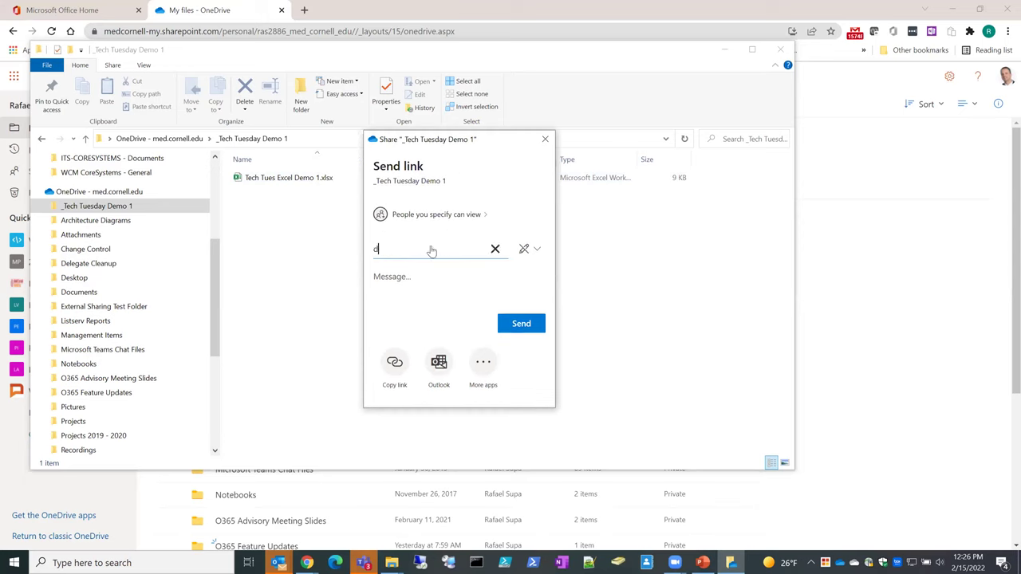
{"action": "type", "text": "annie b"}
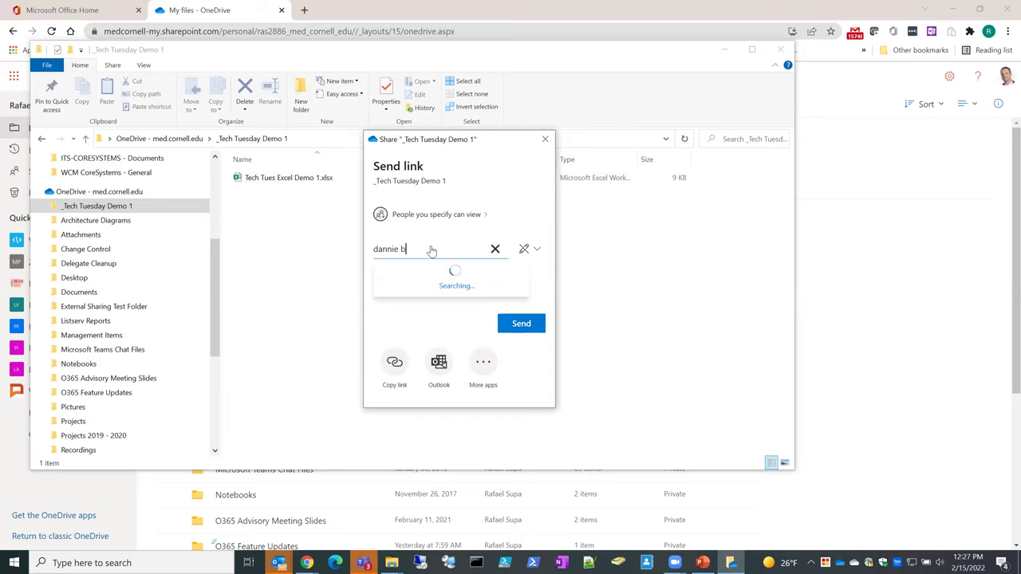
{"action": "type", "text": "once"}
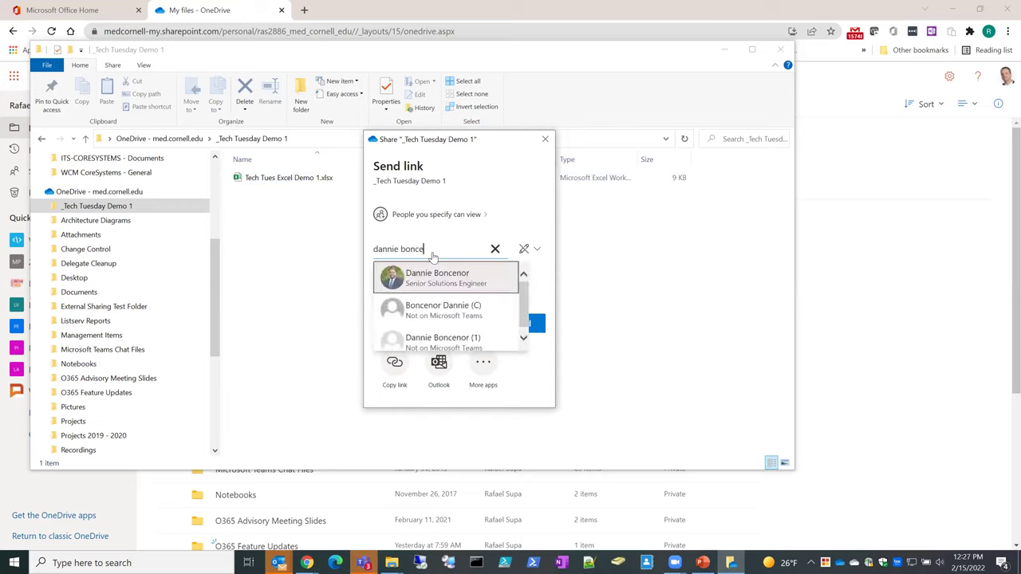
{"action": "left_click", "coordinate": [438, 276]}
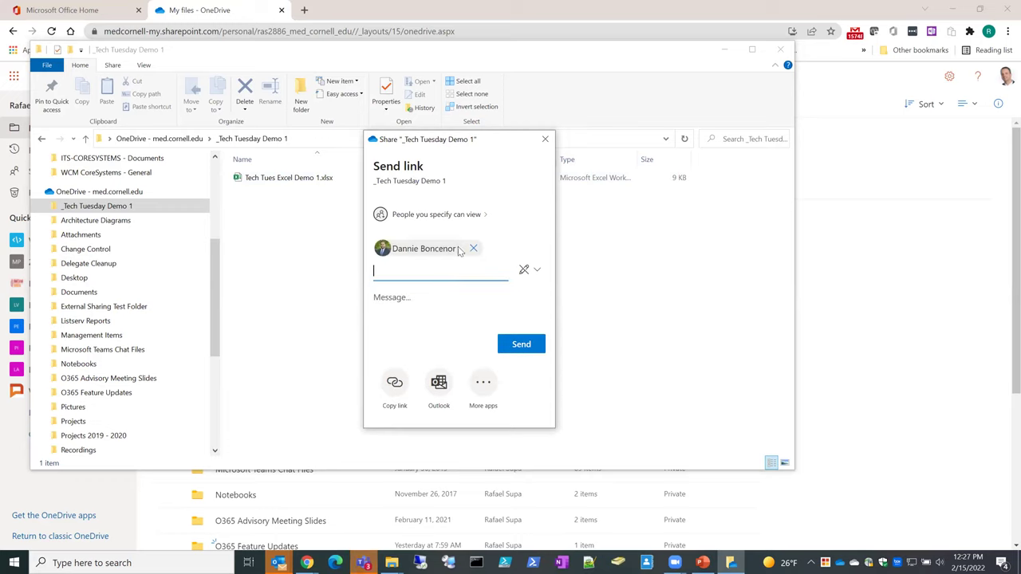
{"action": "left_click", "coordinate": [531, 271]}
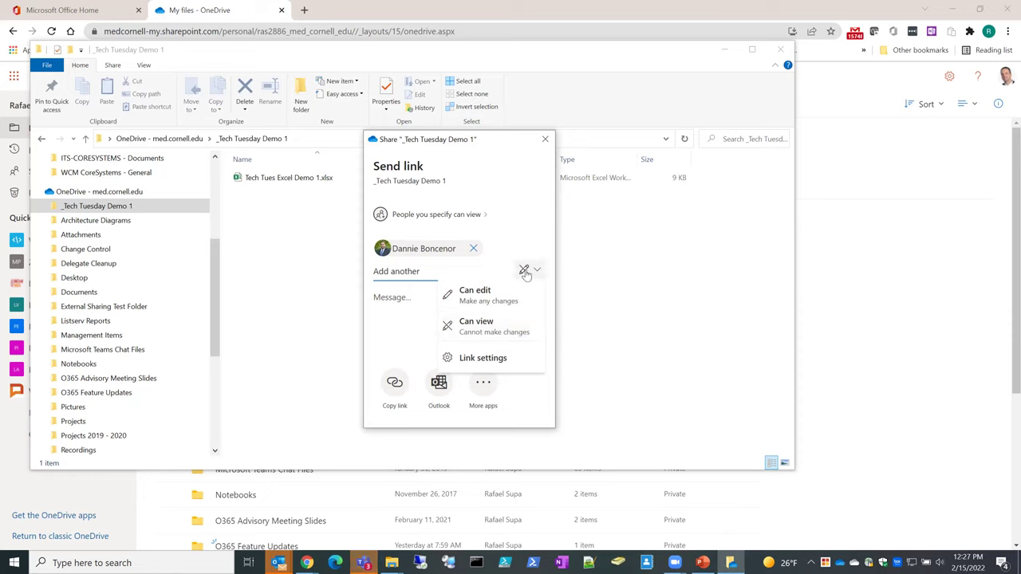
{"action": "left_click", "coordinate": [492, 300]}
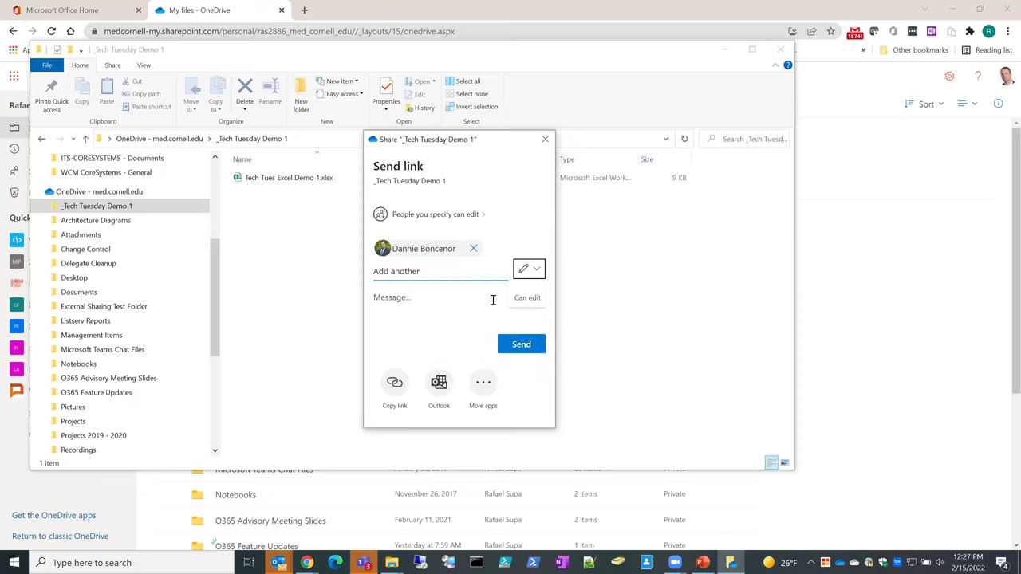
{"action": "left_click", "coordinate": [522, 346]}
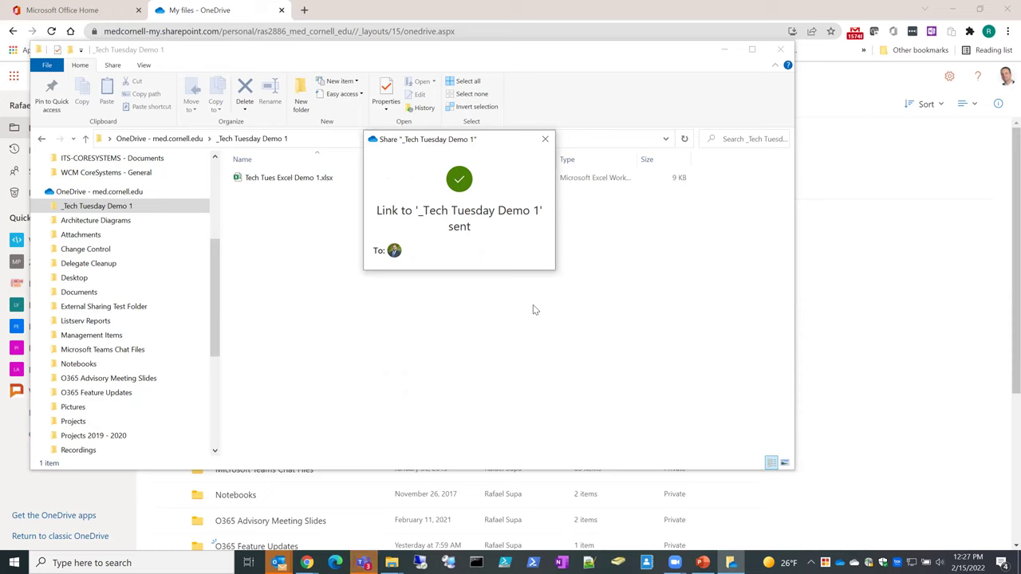
{"action": "left_click", "coordinate": [546, 141]}
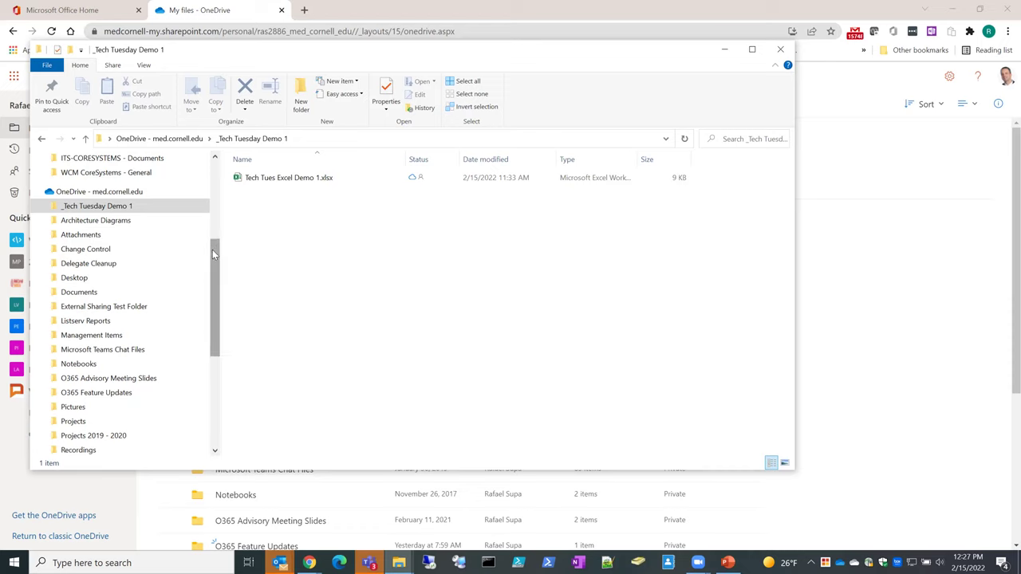
{"action": "left_click_drag", "start_coordinate": [214, 254], "coordinate": [214, 229]}
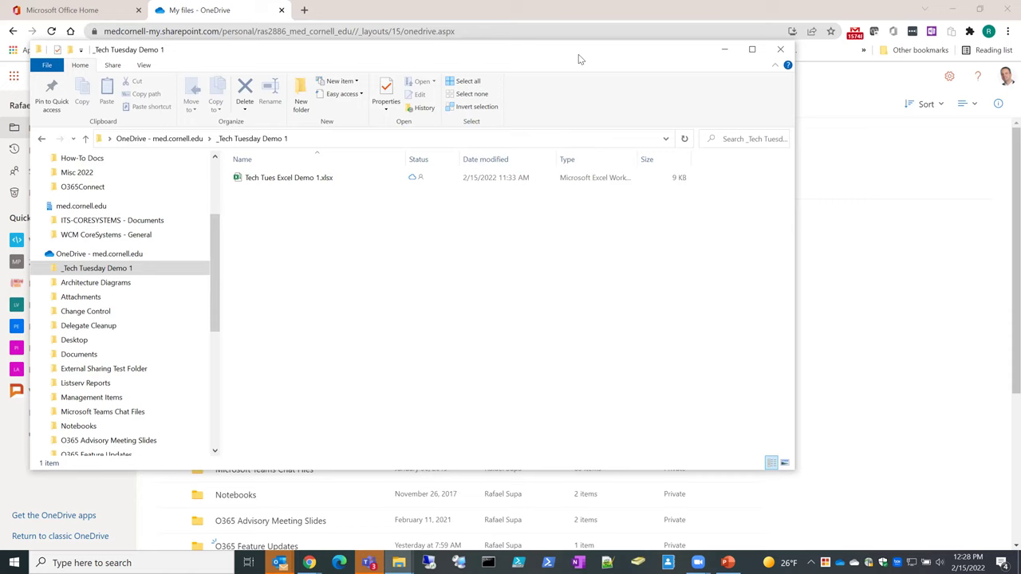
{"action": "left_click_drag", "start_coordinate": [548, 59], "coordinate": [579, 54]}
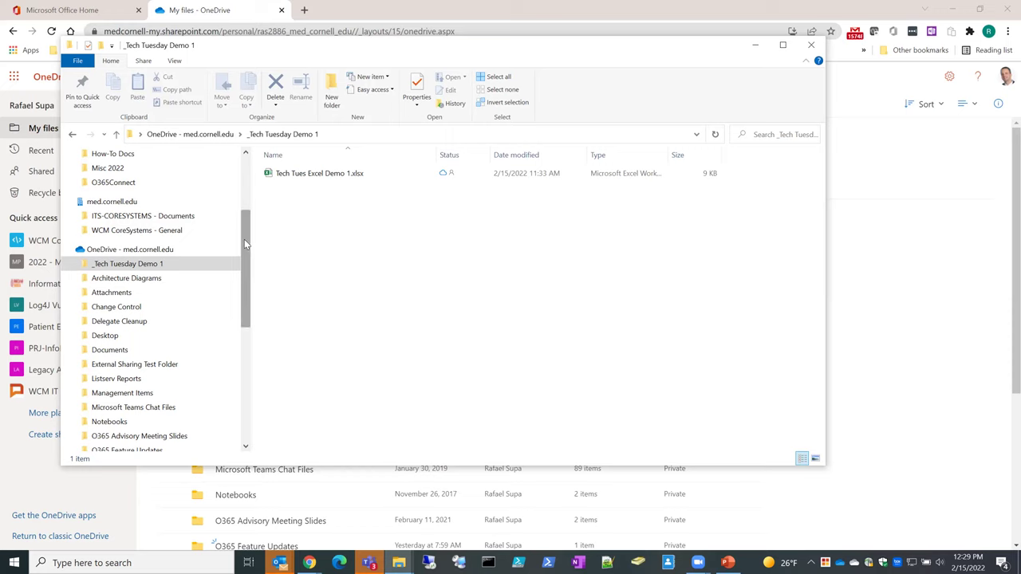
{"action": "left_click_drag", "start_coordinate": [244, 239], "coordinate": [241, 178]}
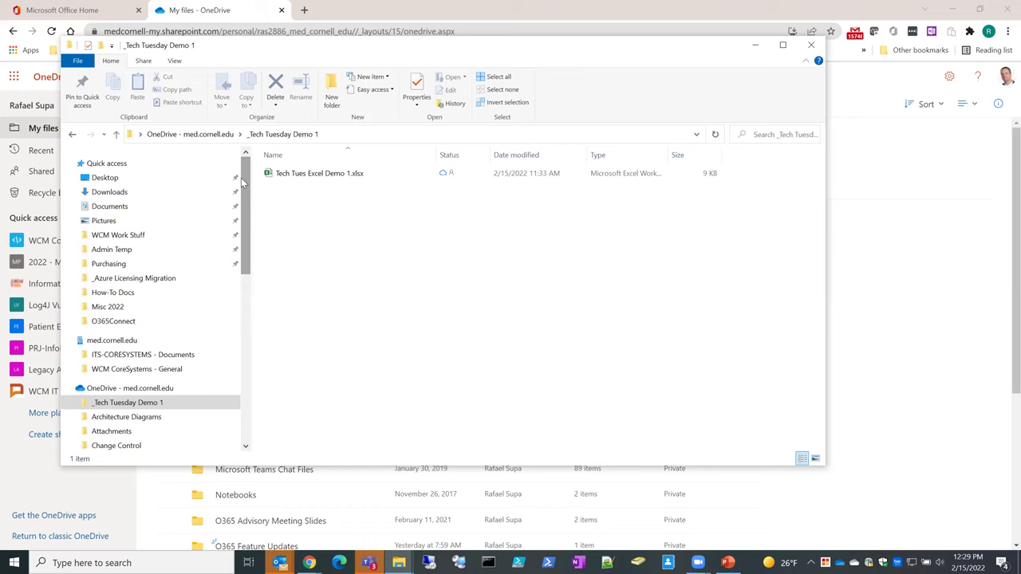
- Move the File Explorer window to the right, beside the OneDrive web page
{"action": "left_click_drag", "start_coordinate": [243, 181], "coordinate": [232, 224]}
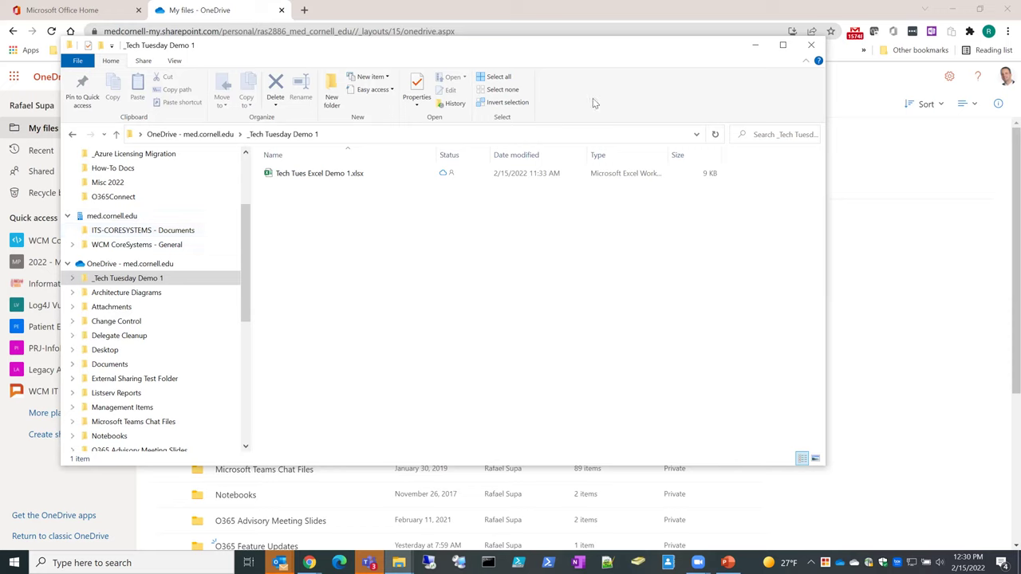
{"action": "left_click_drag", "start_coordinate": [591, 51], "coordinate": [777, 47]}
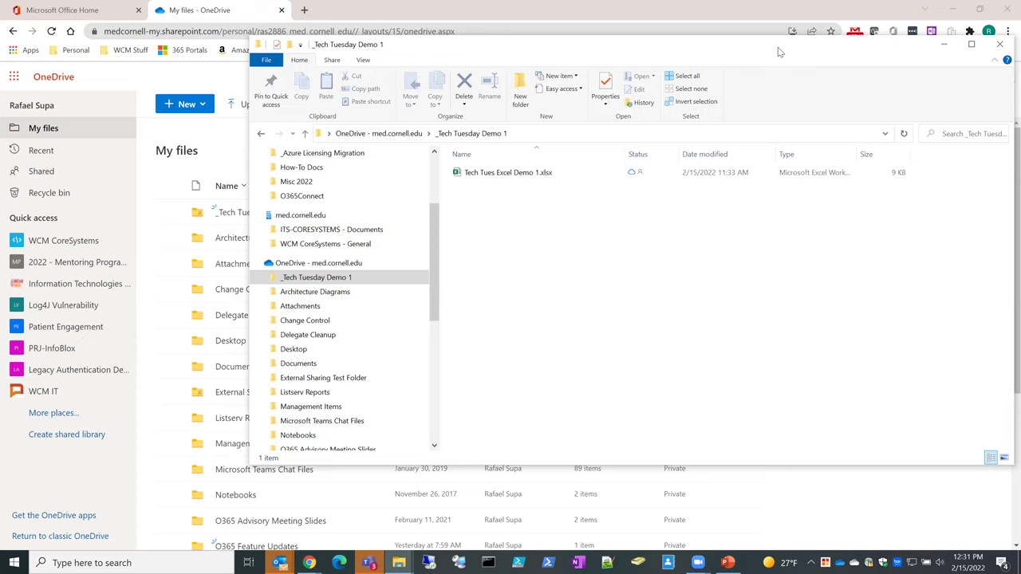
- Minimize Explorer and bring up the actions menu for the Tech Tuesday folder in My files
{"action": "left_click", "coordinate": [943, 45]}
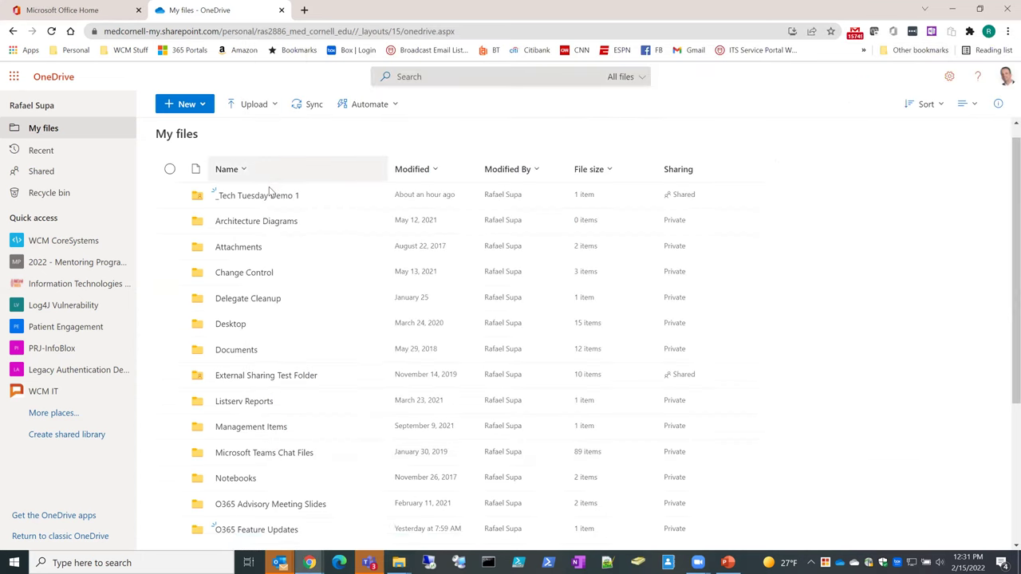
{"action": "scroll", "coordinate": [269, 184], "scroll_direction": "down", "scroll_amount": 3}
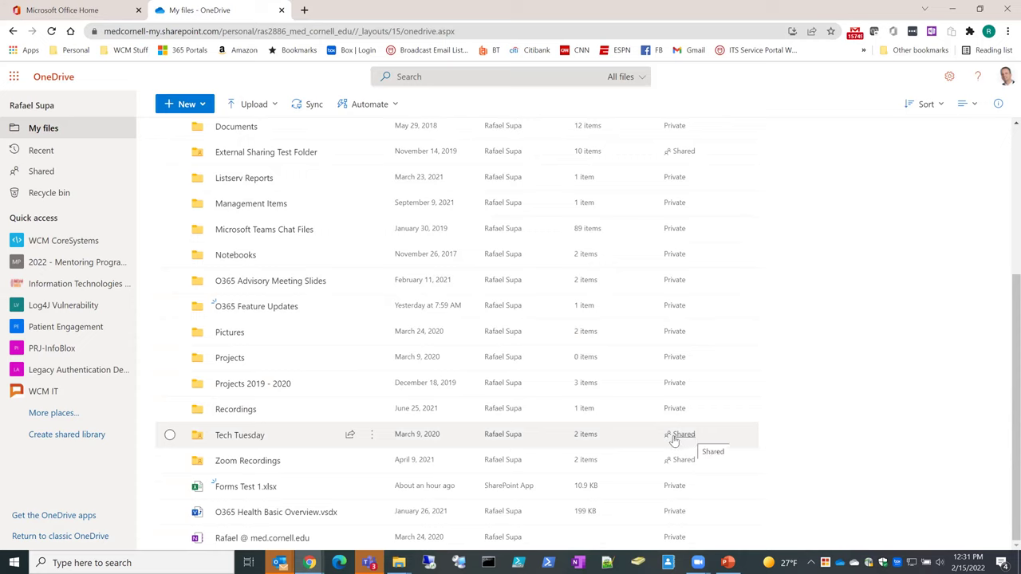
{"action": "left_click", "coordinate": [371, 437]}
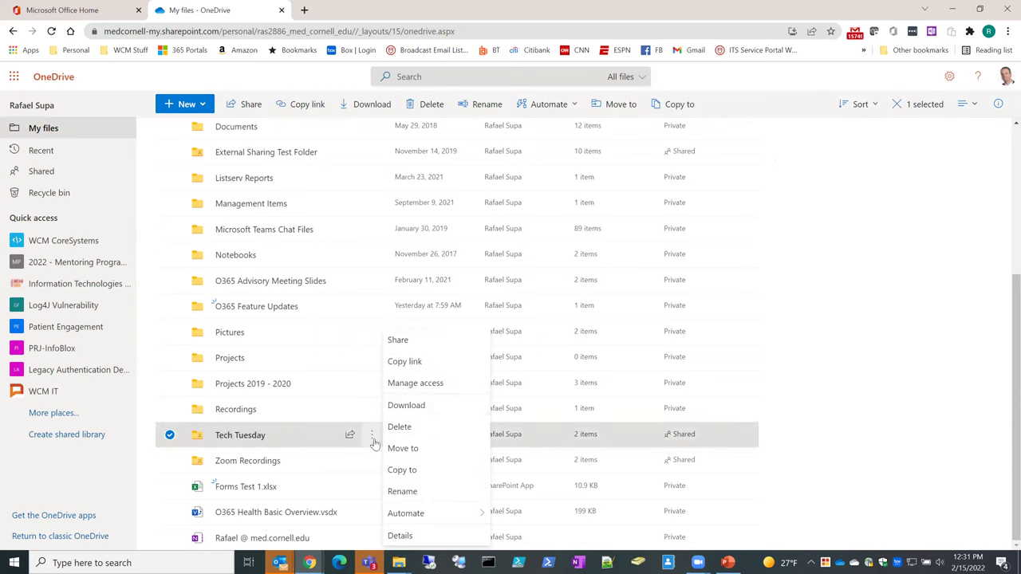
- Check the link and people in Manage access for Tech Tuesday, then go to Recent
{"action": "left_click", "coordinate": [412, 385]}
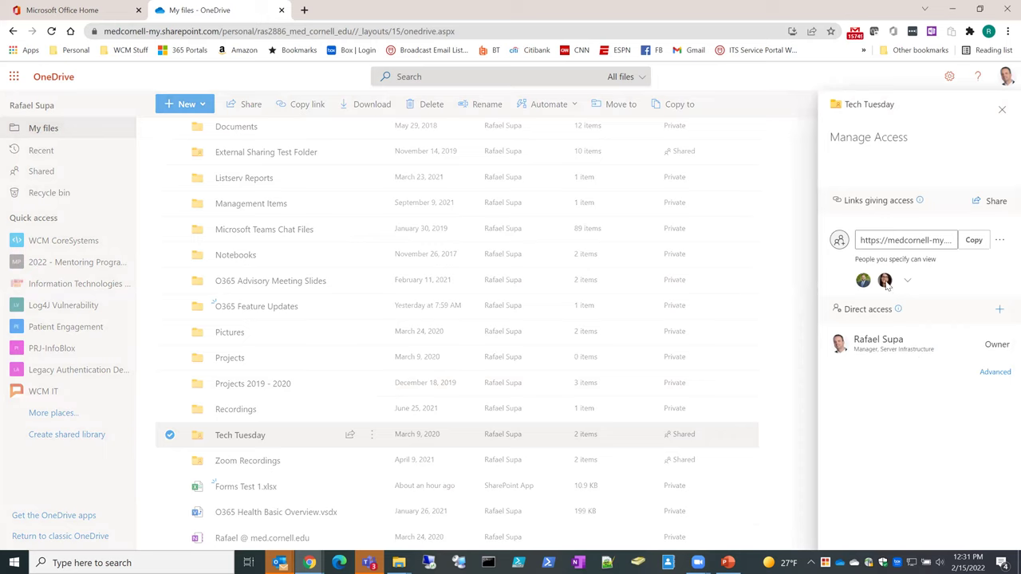
{"action": "mouse_move", "coordinate": [887, 285]}
{"action": "left_click", "coordinate": [1002, 112]}
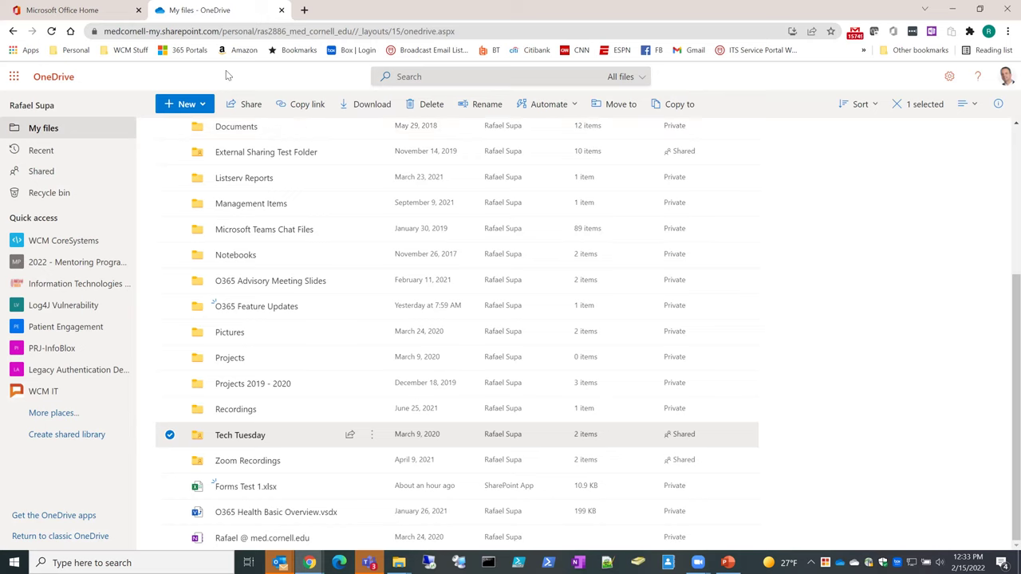
{"action": "left_click", "coordinate": [41, 152]}
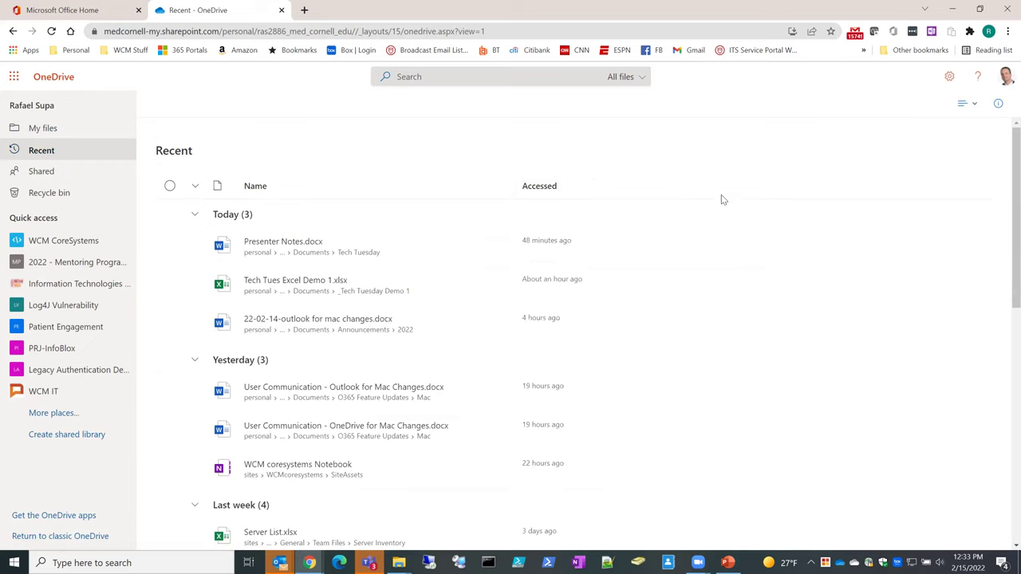
- Scroll through the Recent files list, then switch to the Shared with you list
{"action": "scroll", "coordinate": [714, 202], "scroll_direction": "down", "scroll_amount": 3}
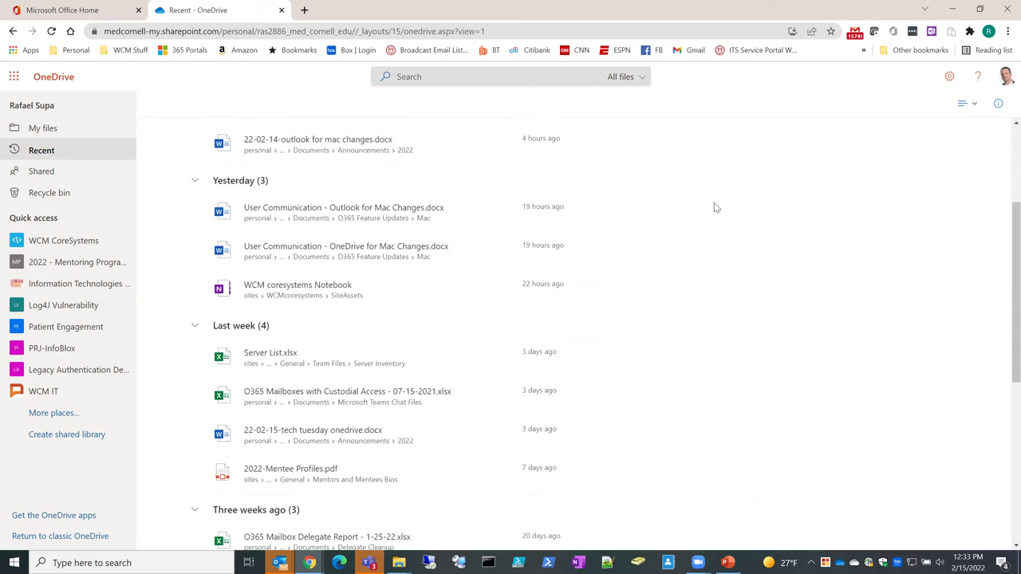
{"action": "scroll", "coordinate": [715, 207], "scroll_direction": "down", "scroll_amount": 3}
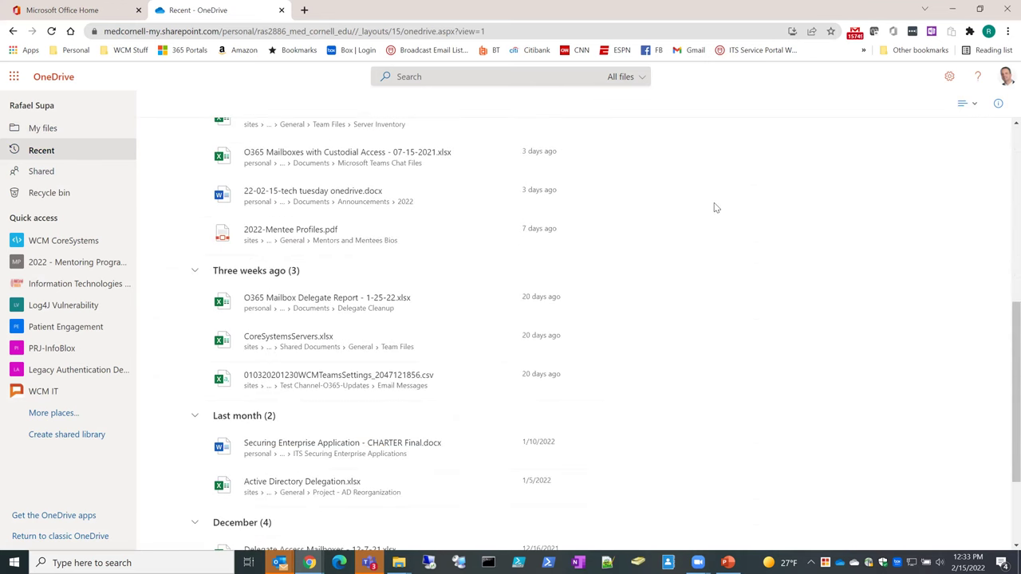
{"action": "scroll", "coordinate": [686, 204], "scroll_direction": "up", "scroll_amount": 6}
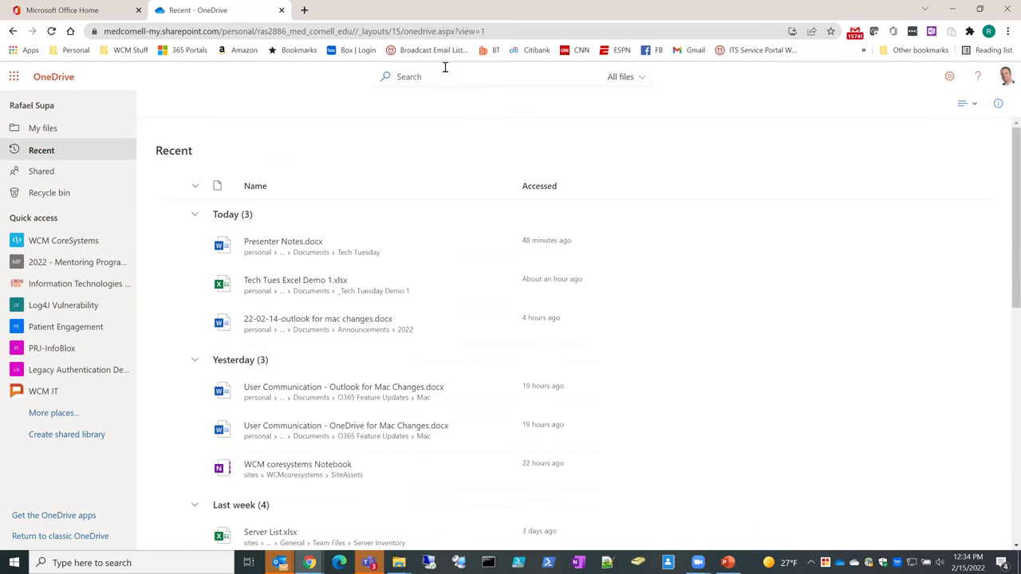
{"action": "left_click", "coordinate": [47, 179]}
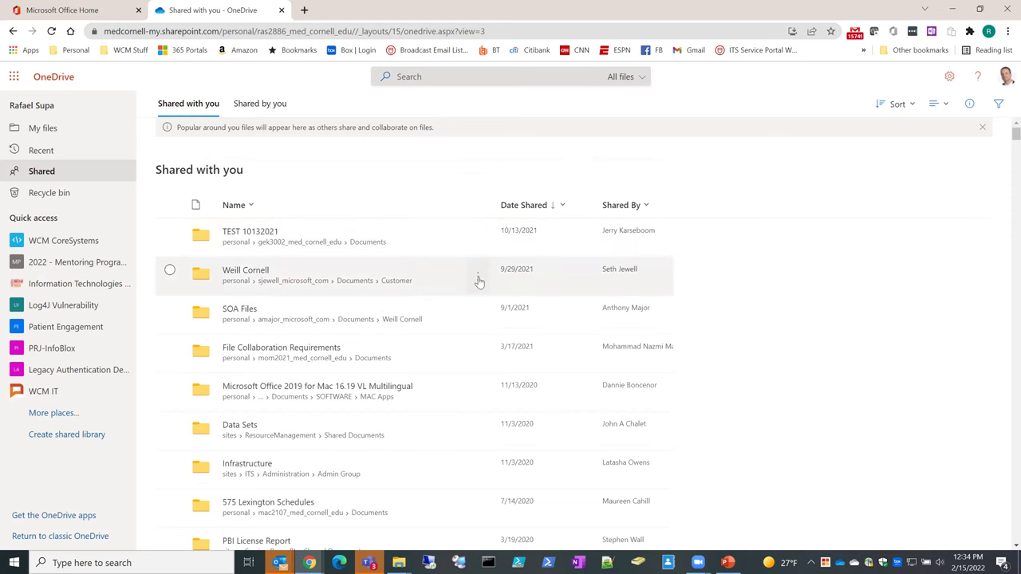
{"action": "scroll", "coordinate": [479, 276], "scroll_direction": "down", "scroll_amount": 3}
{"action": "scroll", "coordinate": [479, 281], "scroll_direction": "down", "scroll_amount": 11}
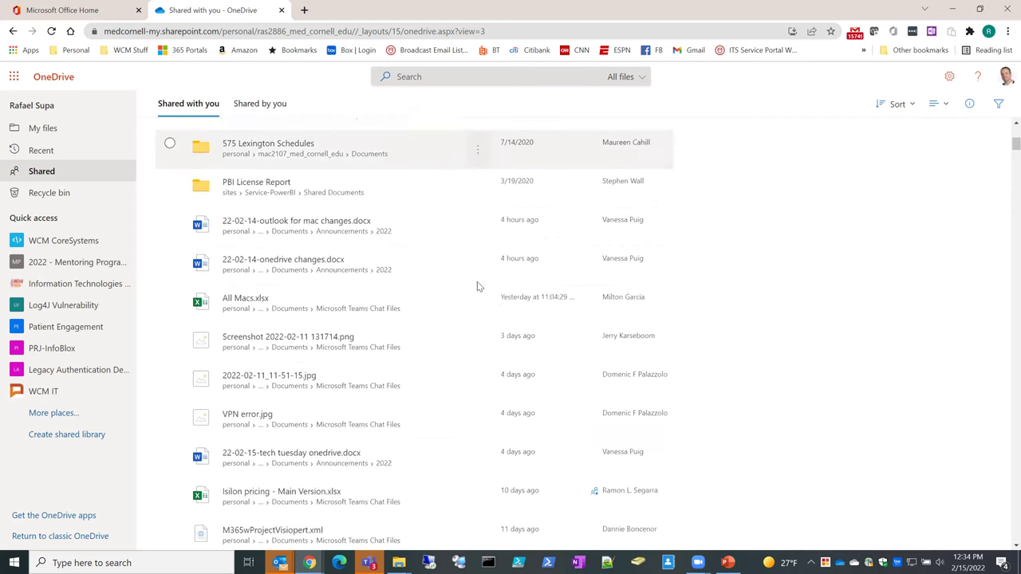
{"action": "scroll", "coordinate": [474, 296], "scroll_direction": "down", "scroll_amount": 12}
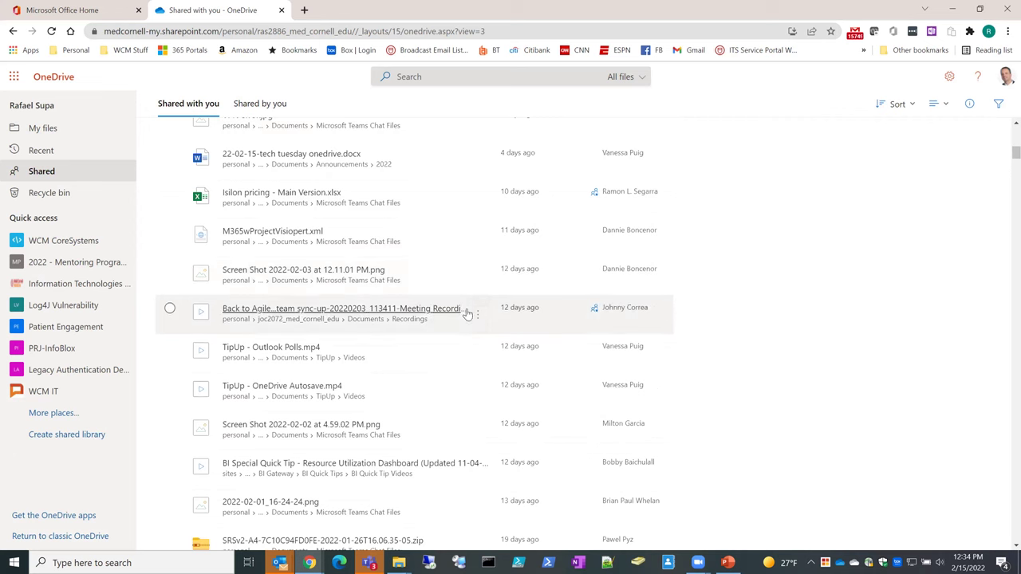
{"action": "scroll", "coordinate": [466, 310], "scroll_direction": "down", "scroll_amount": 5}
{"action": "scroll", "coordinate": [466, 310], "scroll_direction": "up", "scroll_amount": 20}
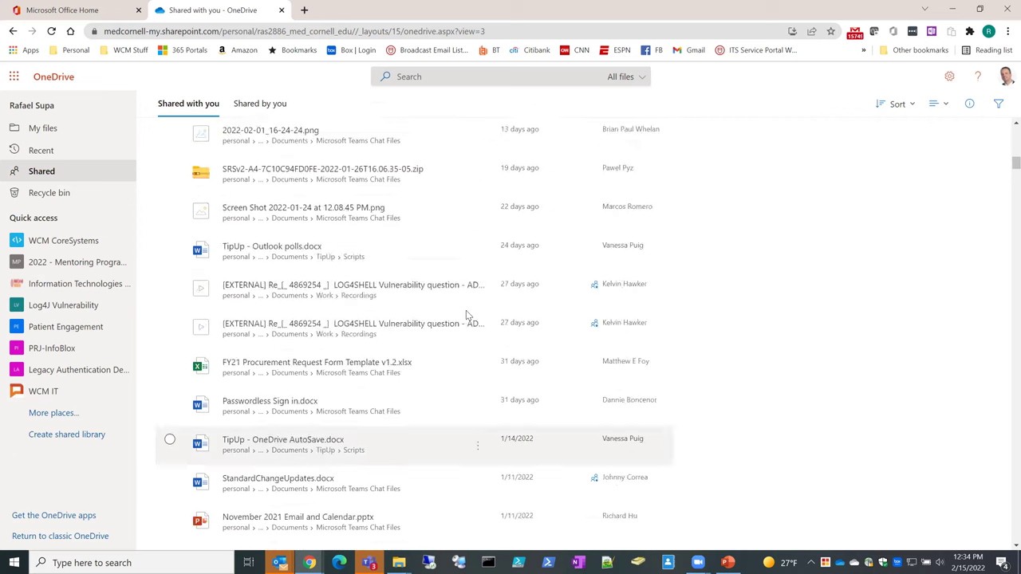
{"action": "scroll", "coordinate": [466, 310], "scroll_direction": "up", "scroll_amount": 10}
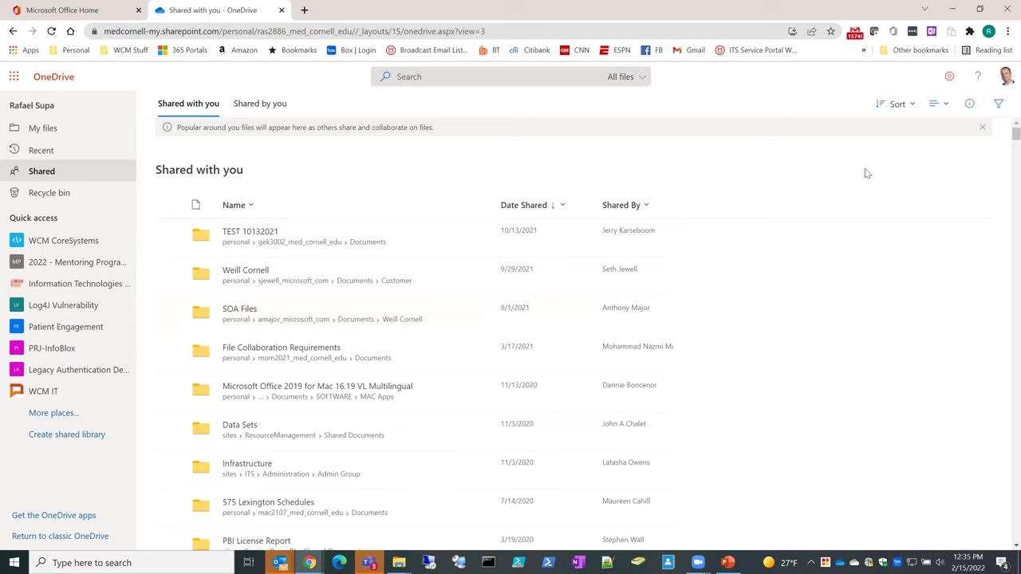
{"action": "scroll", "coordinate": [555, 326], "scroll_direction": "down", "scroll_amount": 2}
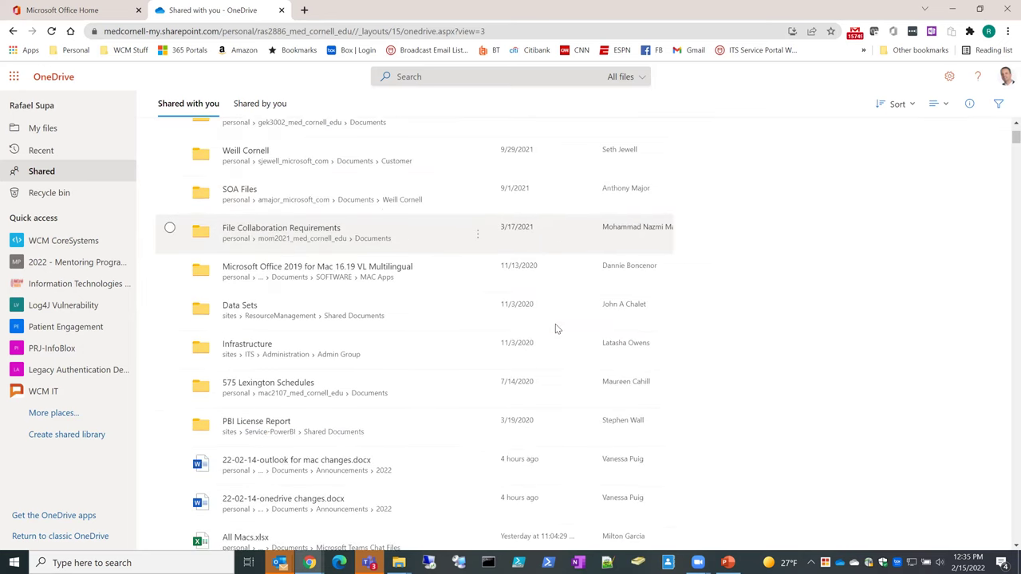
{"action": "scroll", "coordinate": [556, 329], "scroll_direction": "up", "scroll_amount": 2}
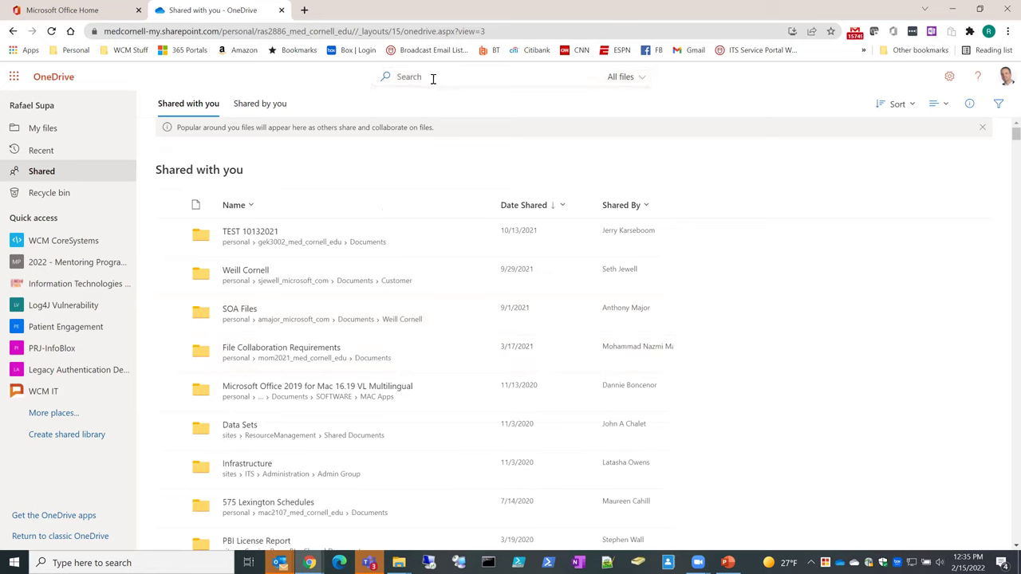
- Switch to the Shared by you tab on the Shared page
{"action": "left_click", "coordinate": [266, 109]}
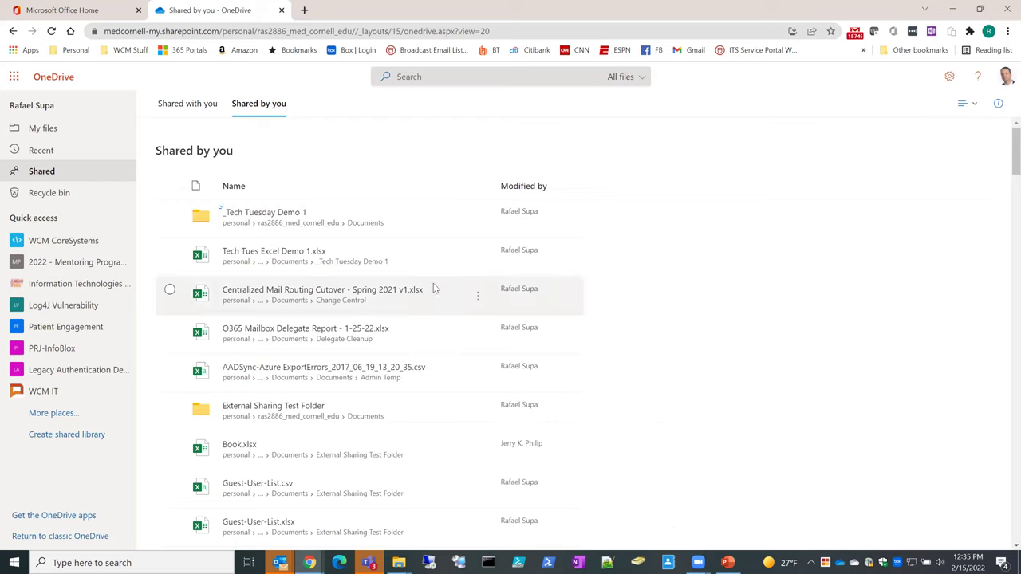
- Go back to My files from the left navigation pane
{"action": "left_click", "coordinate": [52, 137]}
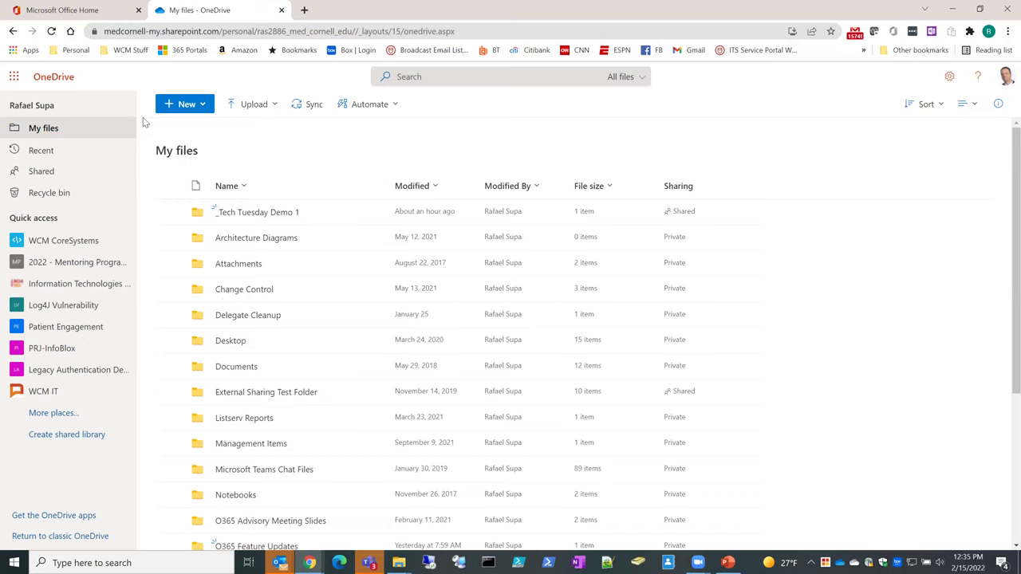
- In the _Tech Tuesday Demo 1 folder, create a new blank Excel workbook (Book.xlsx)
{"action": "left_click", "coordinate": [206, 112]}
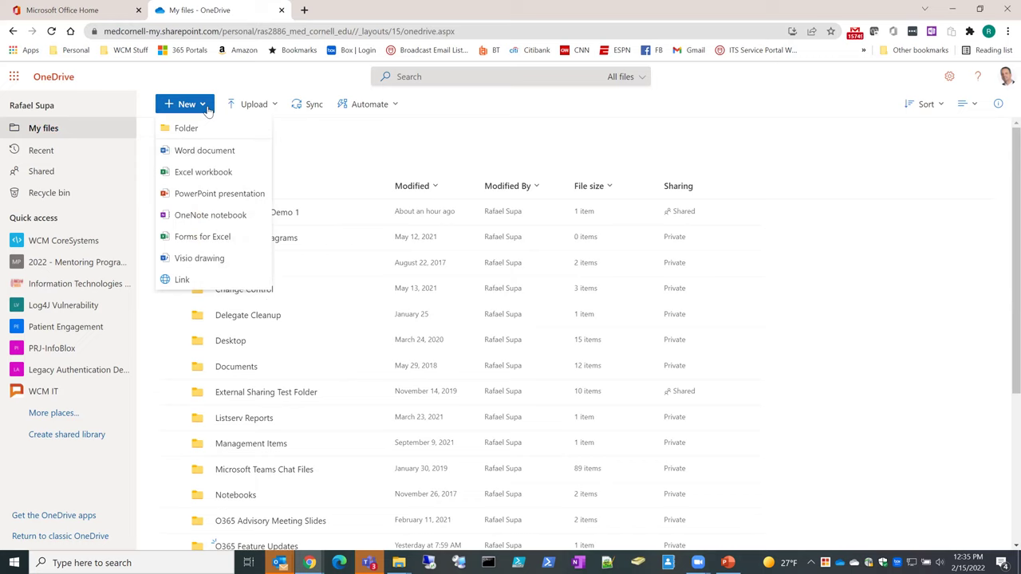
{"action": "left_click", "coordinate": [344, 153]}
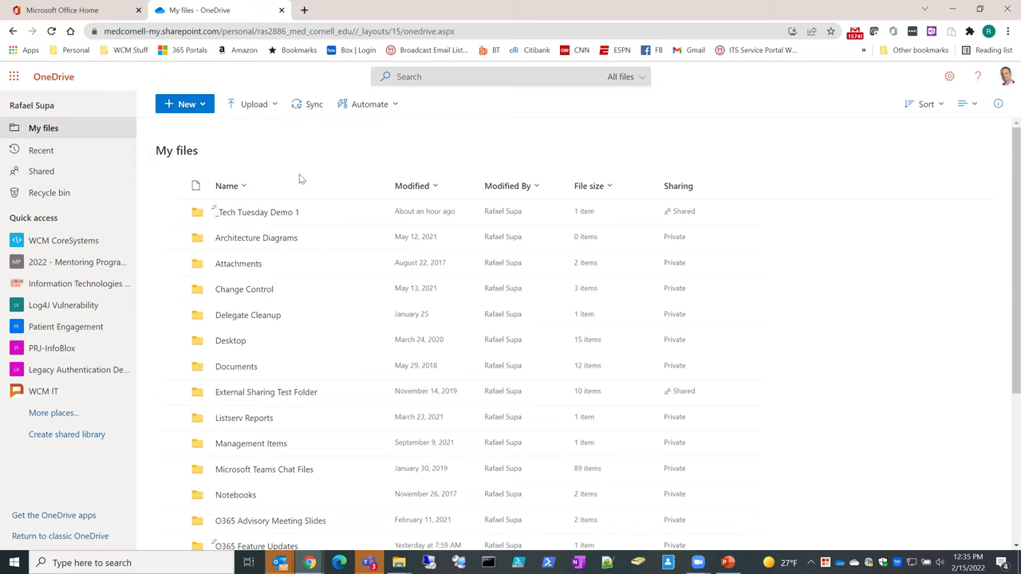
{"action": "left_click", "coordinate": [272, 213]}
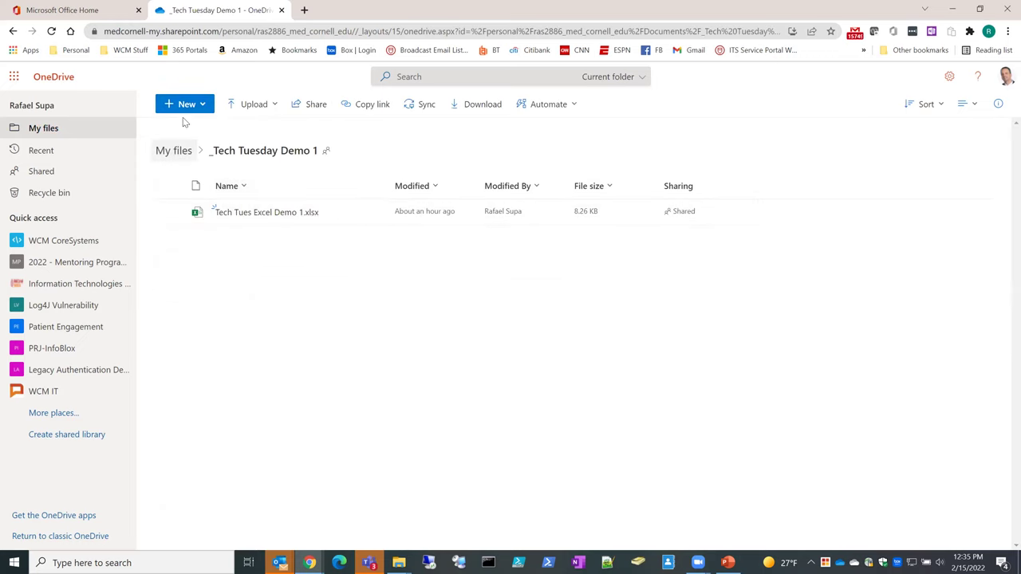
{"action": "left_click", "coordinate": [201, 105]}
{"action": "left_click", "coordinate": [204, 171]}
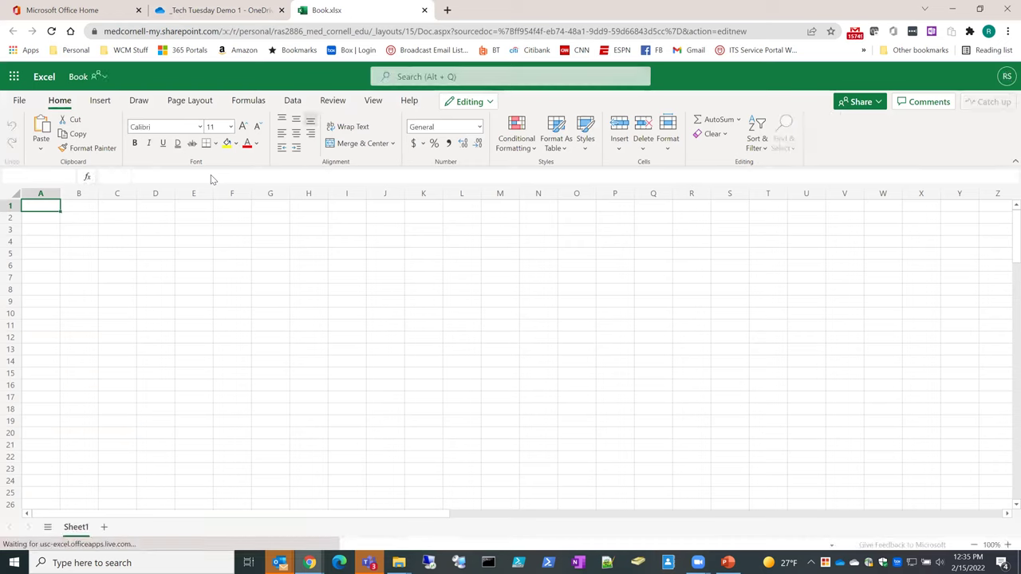
- Enter 'tesgt2' in cell A1 and clear the old workbook name Book
{"action": "type", "text": "tes"}
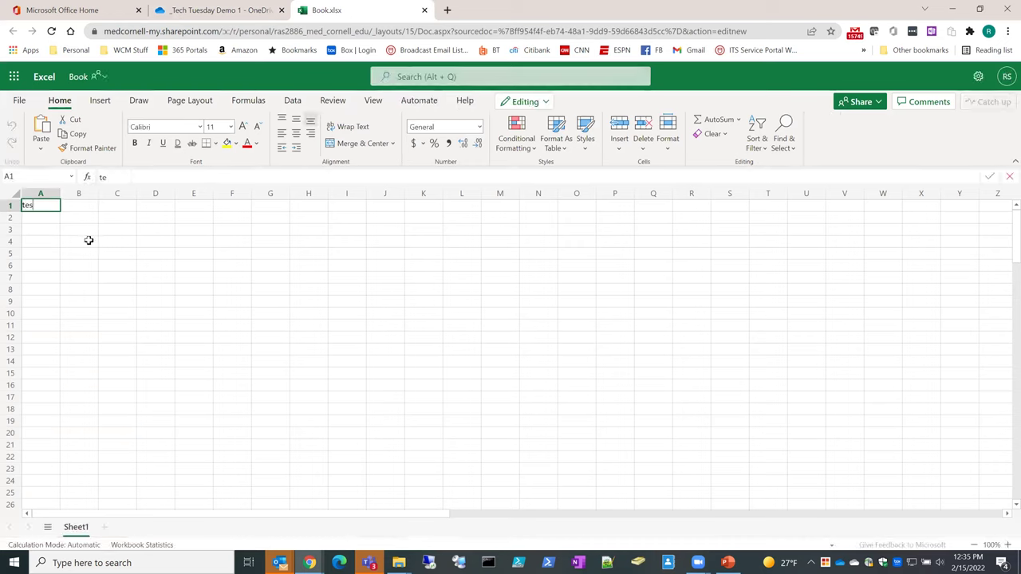
{"action": "type", "text": "gt2"}
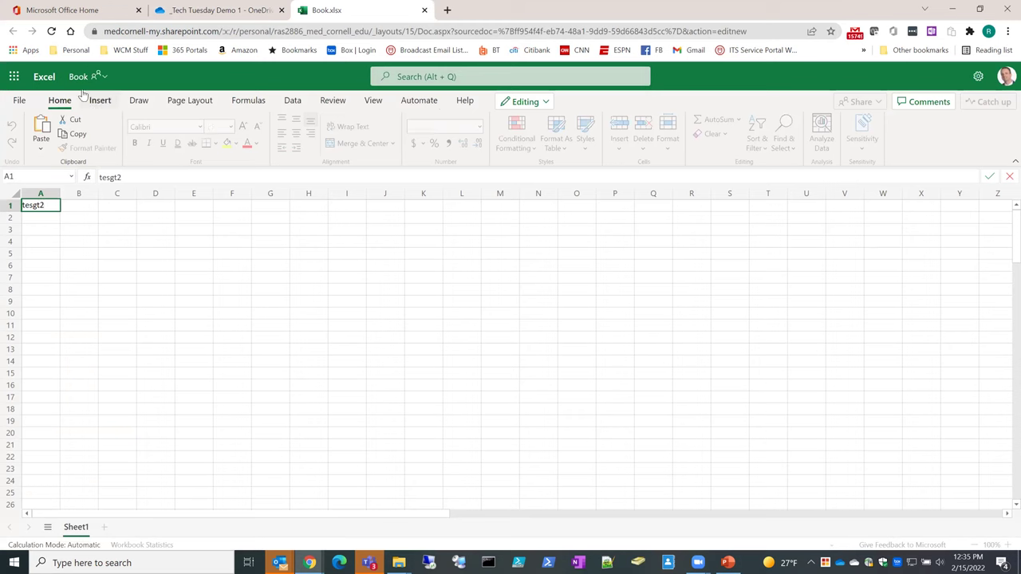
{"action": "left_click", "coordinate": [77, 76]}
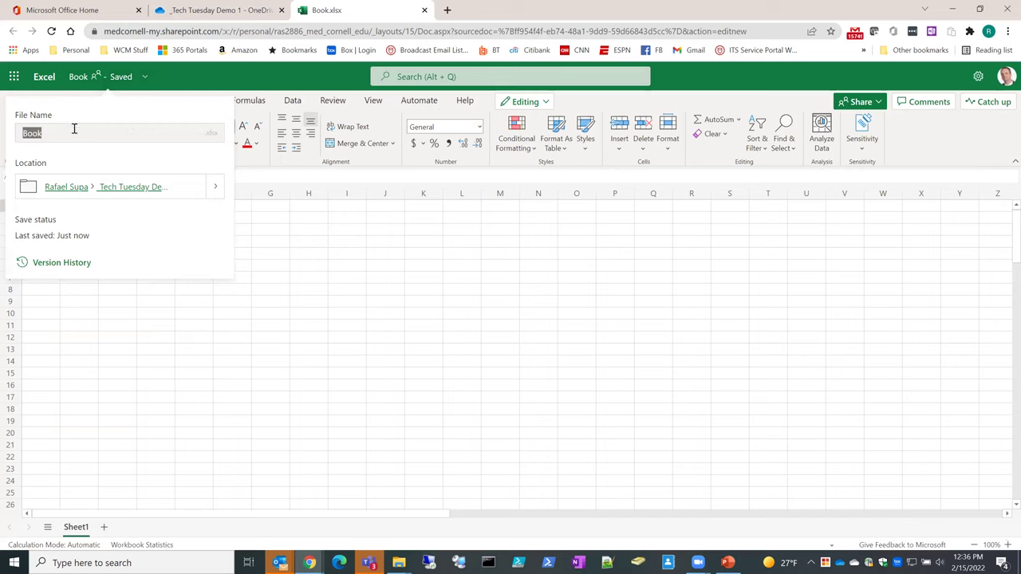
{"action": "key", "text": "BackSpace"}
{"action": "left_click", "coordinate": [407, 380]}
{"action": "left_click", "coordinate": [100, 264]}
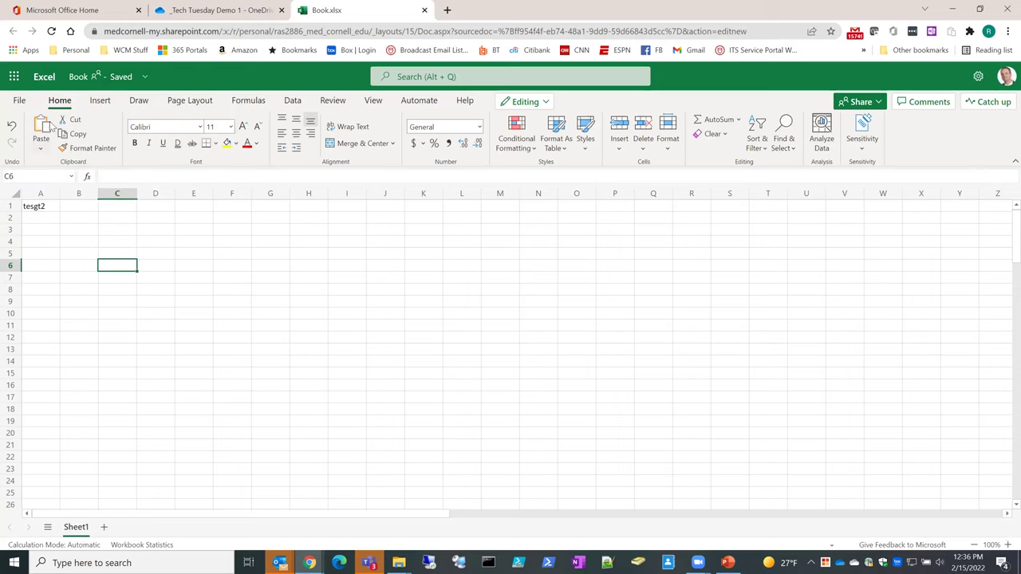
- Rename the workbook to test2, then select cell A3
{"action": "left_click", "coordinate": [92, 75]}
{"action": "type", "text": "test2"}
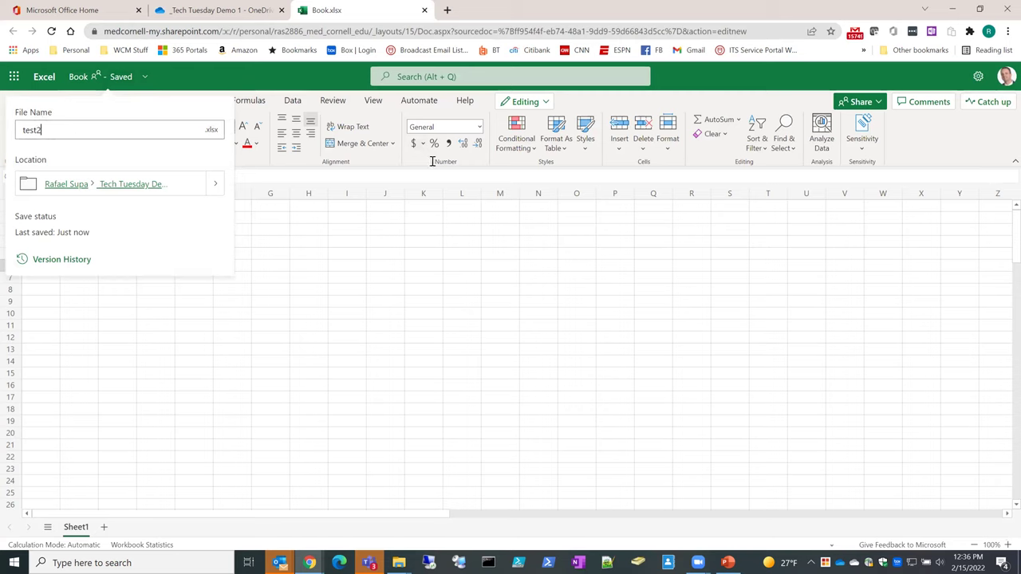
{"action": "left_click", "coordinate": [389, 218]}
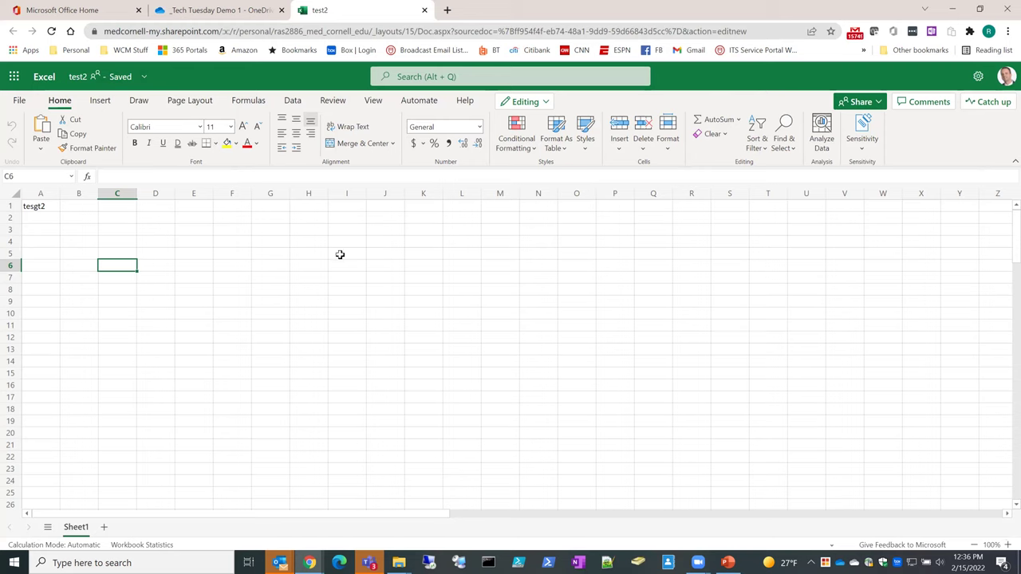
{"action": "left_click", "coordinate": [47, 229]}
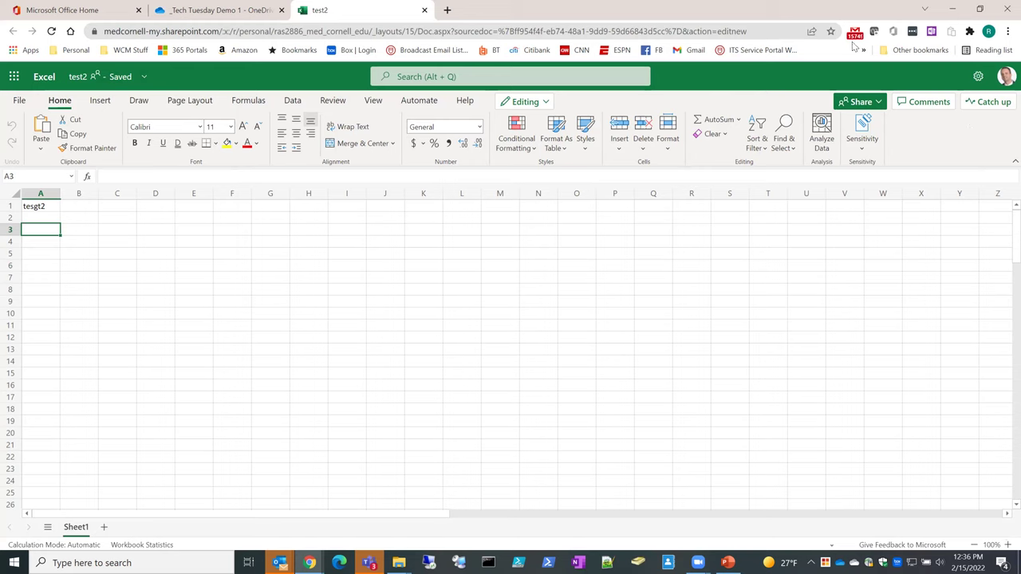
- Restore the browser window, view the Editing, Viewing and Open in Desktop App modes, then close test2
{"action": "left_click_drag", "start_coordinate": [868, 10], "coordinate": [819, 80]}
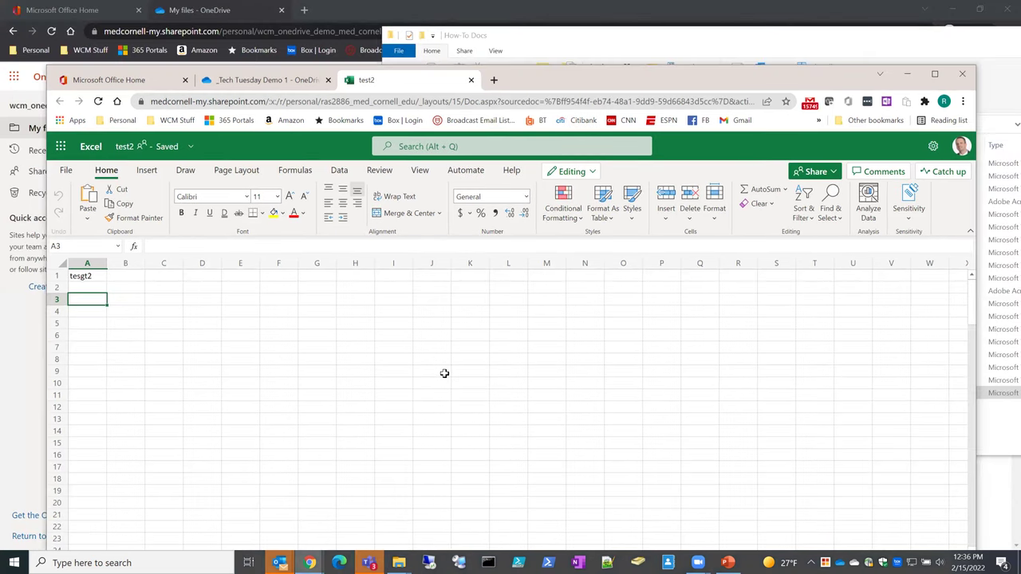
{"action": "left_click", "coordinate": [594, 173]}
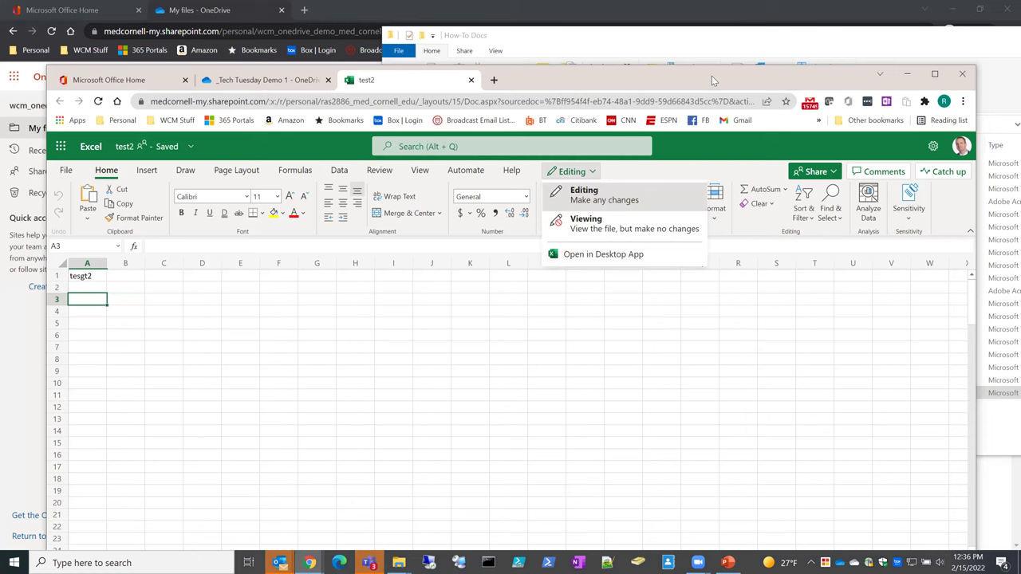
{"action": "left_click_drag", "start_coordinate": [712, 76], "coordinate": [716, 50]}
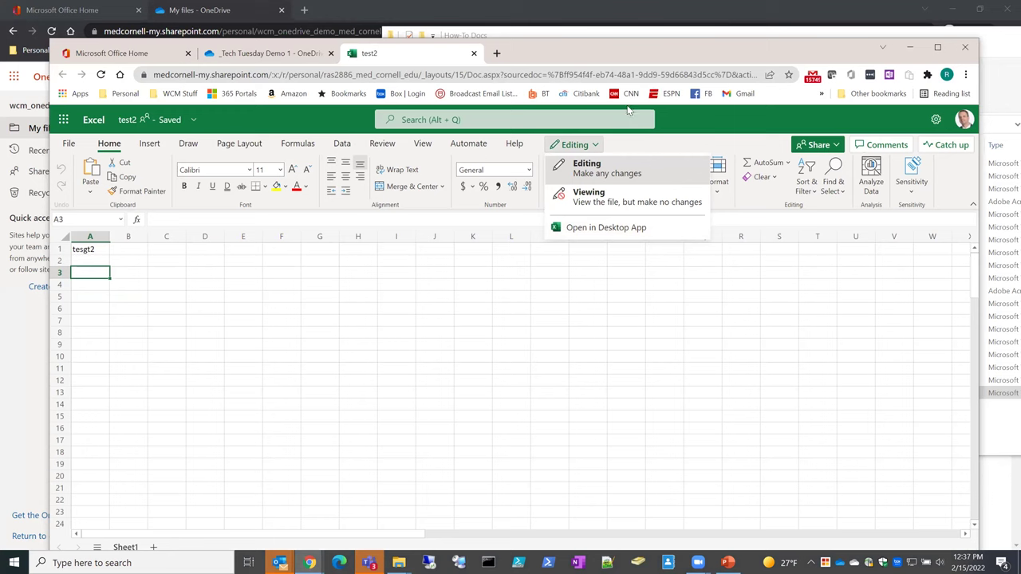
{"action": "left_click", "coordinate": [473, 53]}
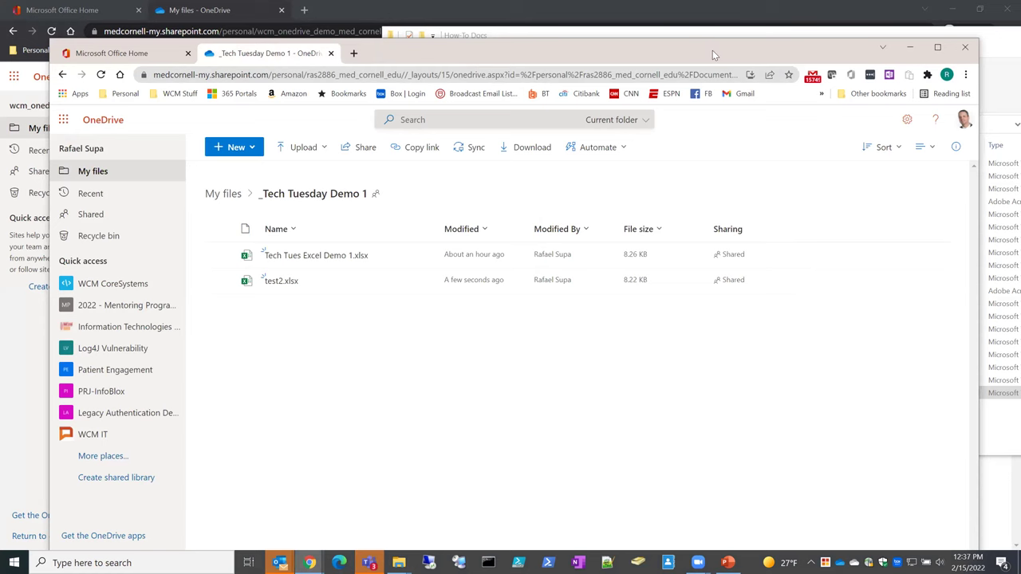
- Launch desktop Excel by searching 'excel' from the Windows taskbar
{"action": "left_click_drag", "start_coordinate": [712, 50], "coordinate": [698, 39]}
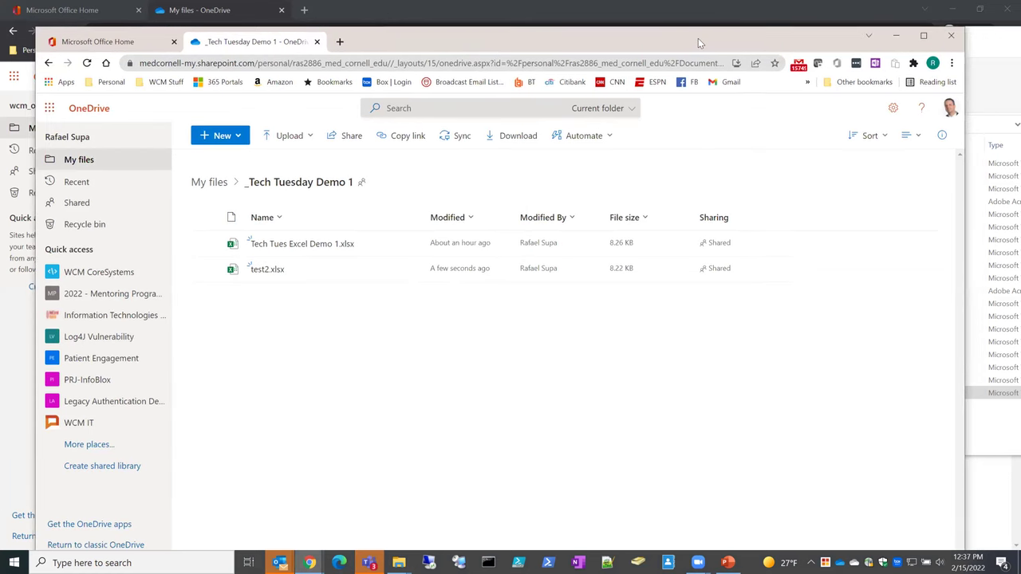
{"action": "left_click_drag", "start_coordinate": [710, 37], "coordinate": [715, 36]}
{"action": "left_click", "coordinate": [128, 562]}
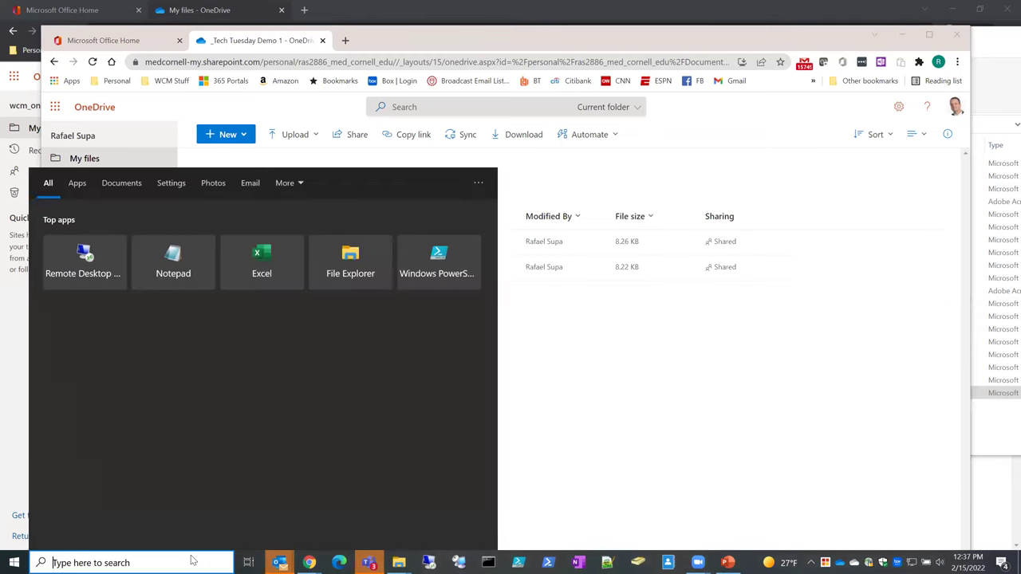
{"action": "type", "text": "excel"}
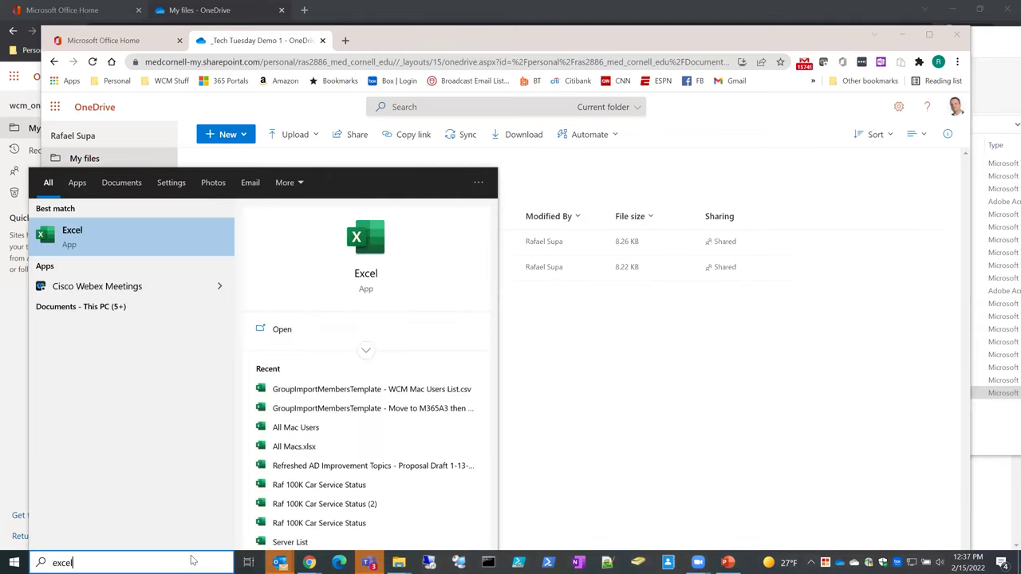
{"action": "key", "text": "Return"}
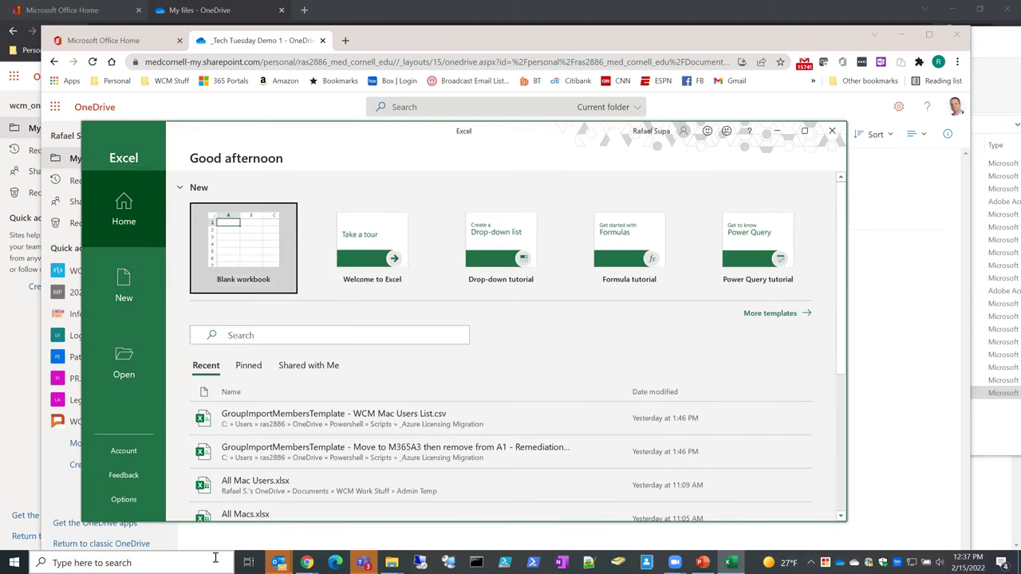
- Open a blank workbook, review Save As locations (OneDrive, Sites, This PC), then close Excel
{"action": "left_click", "coordinate": [804, 130]}
{"action": "left_click", "coordinate": [169, 117]}
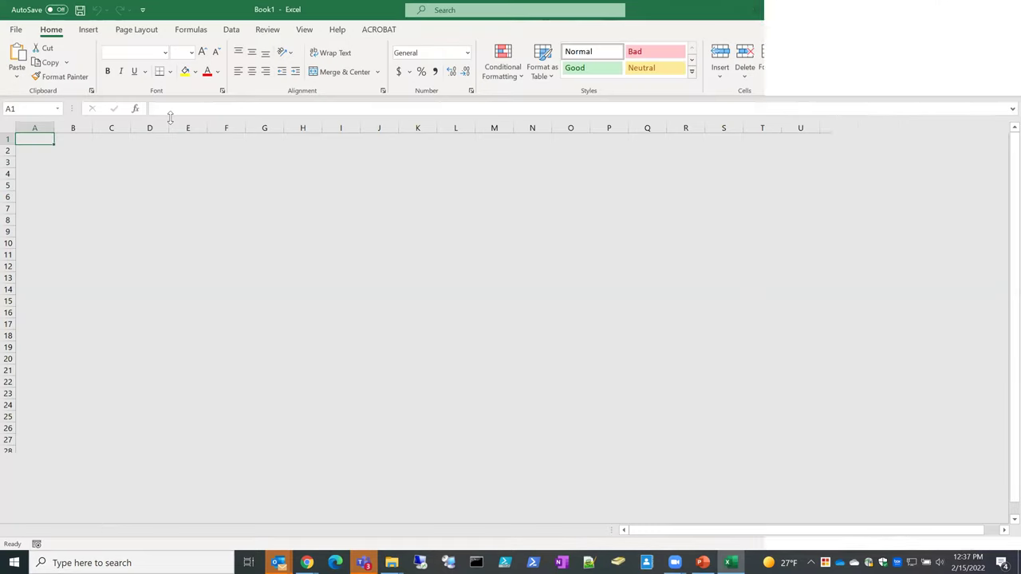
{"action": "left_click", "coordinate": [15, 31]}
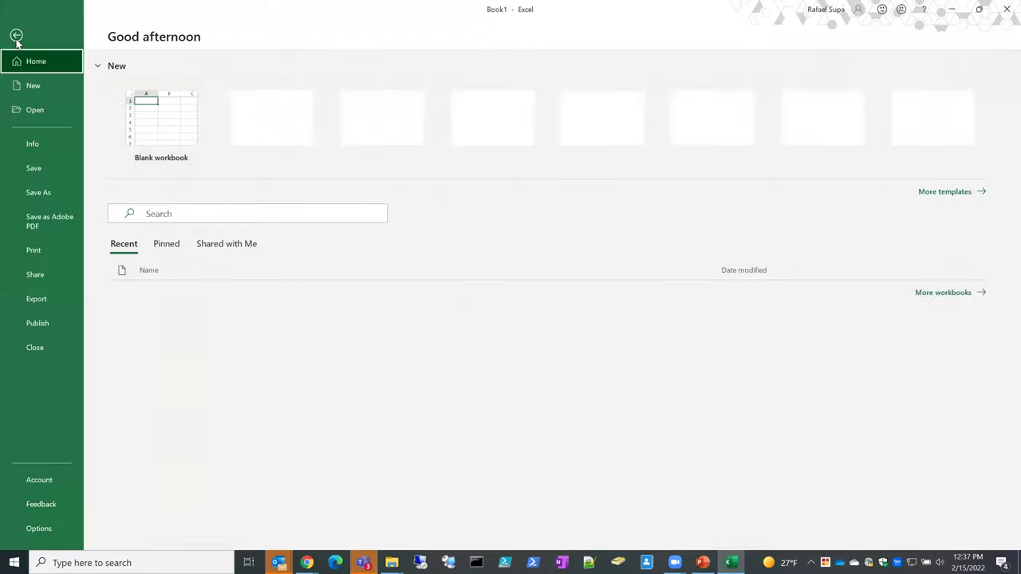
{"action": "left_click", "coordinate": [41, 192]}
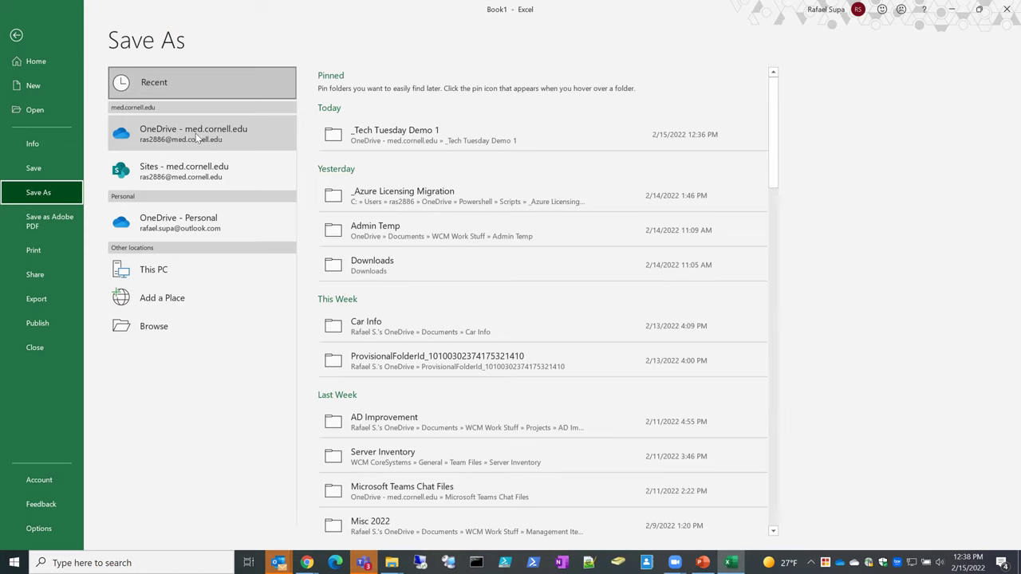
{"action": "left_click", "coordinate": [1005, 11]}
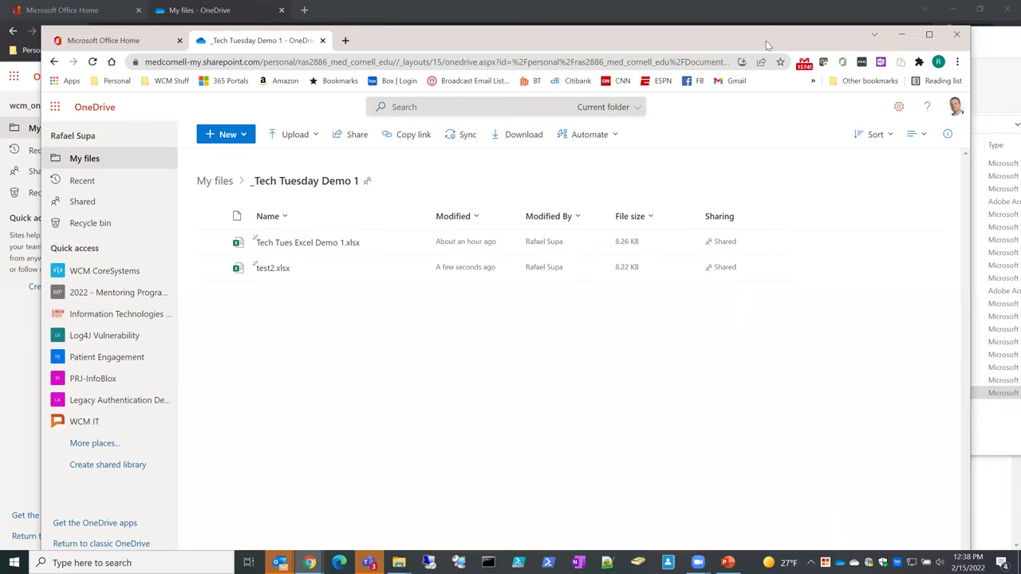
{"action": "left_click_drag", "start_coordinate": [775, 35], "coordinate": [749, 40]}
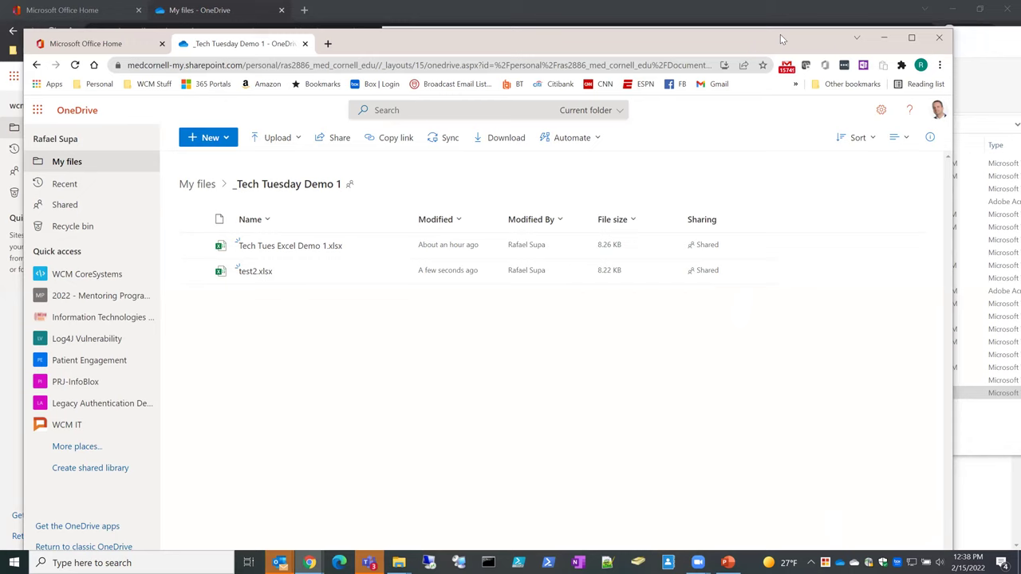
{"action": "left_click_drag", "start_coordinate": [780, 34], "coordinate": [774, 40]}
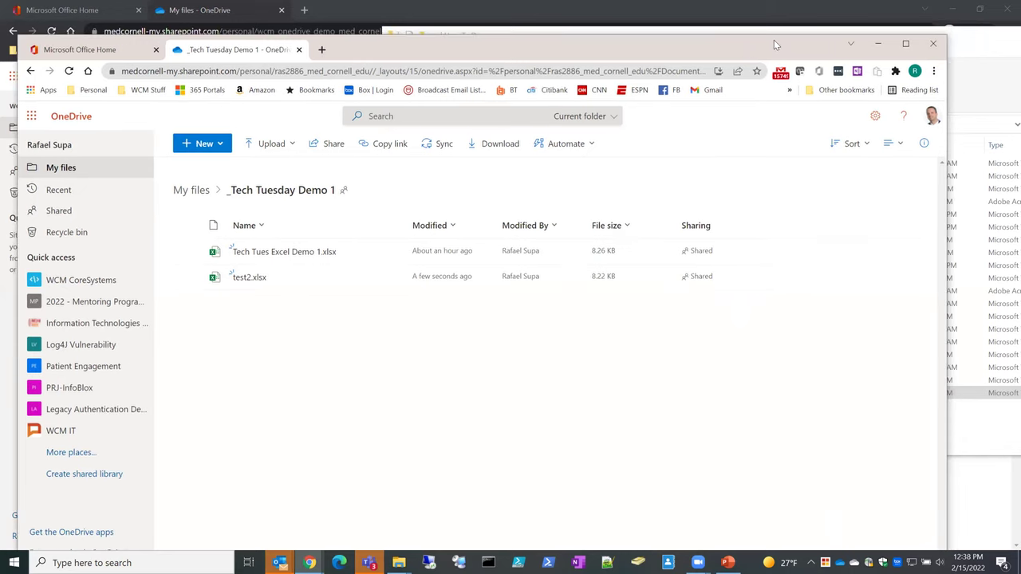